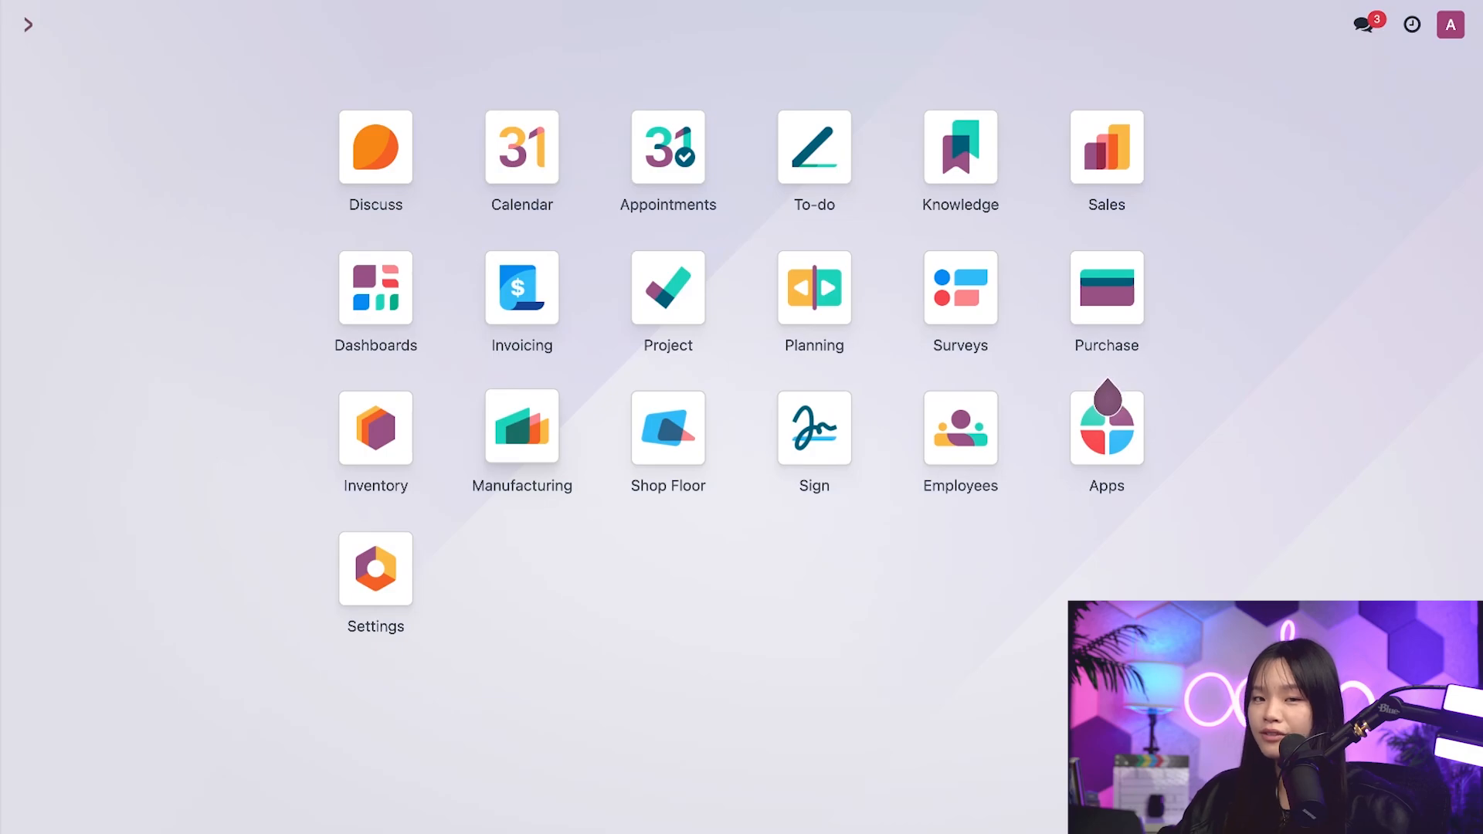
- Open the list of routes for the Stealthy Wood warehouse from the Inventory app's warehouse configuration
click(343, 448)
click(541, 28)
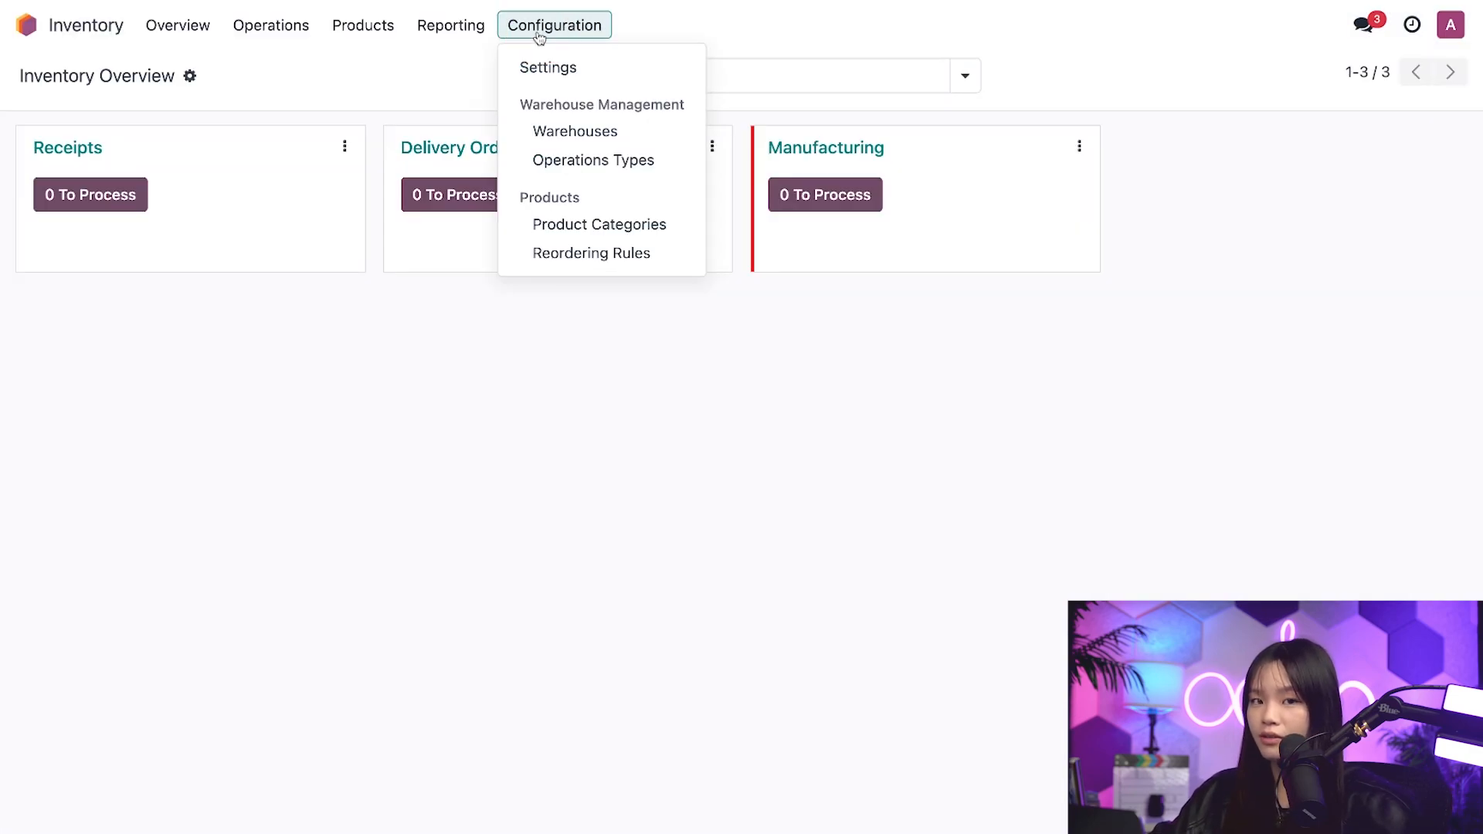
click(606, 130)
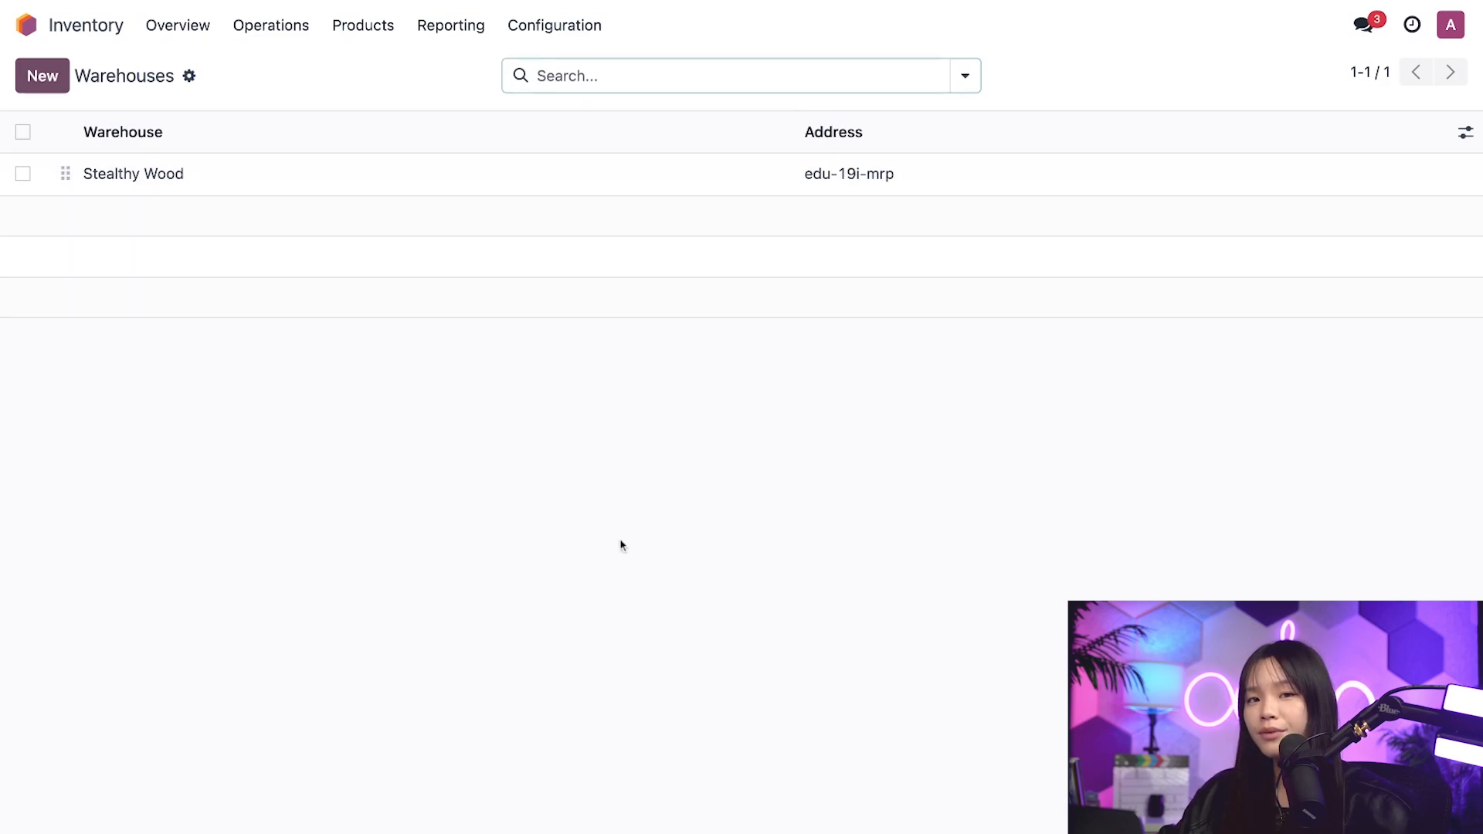
click(393, 173)
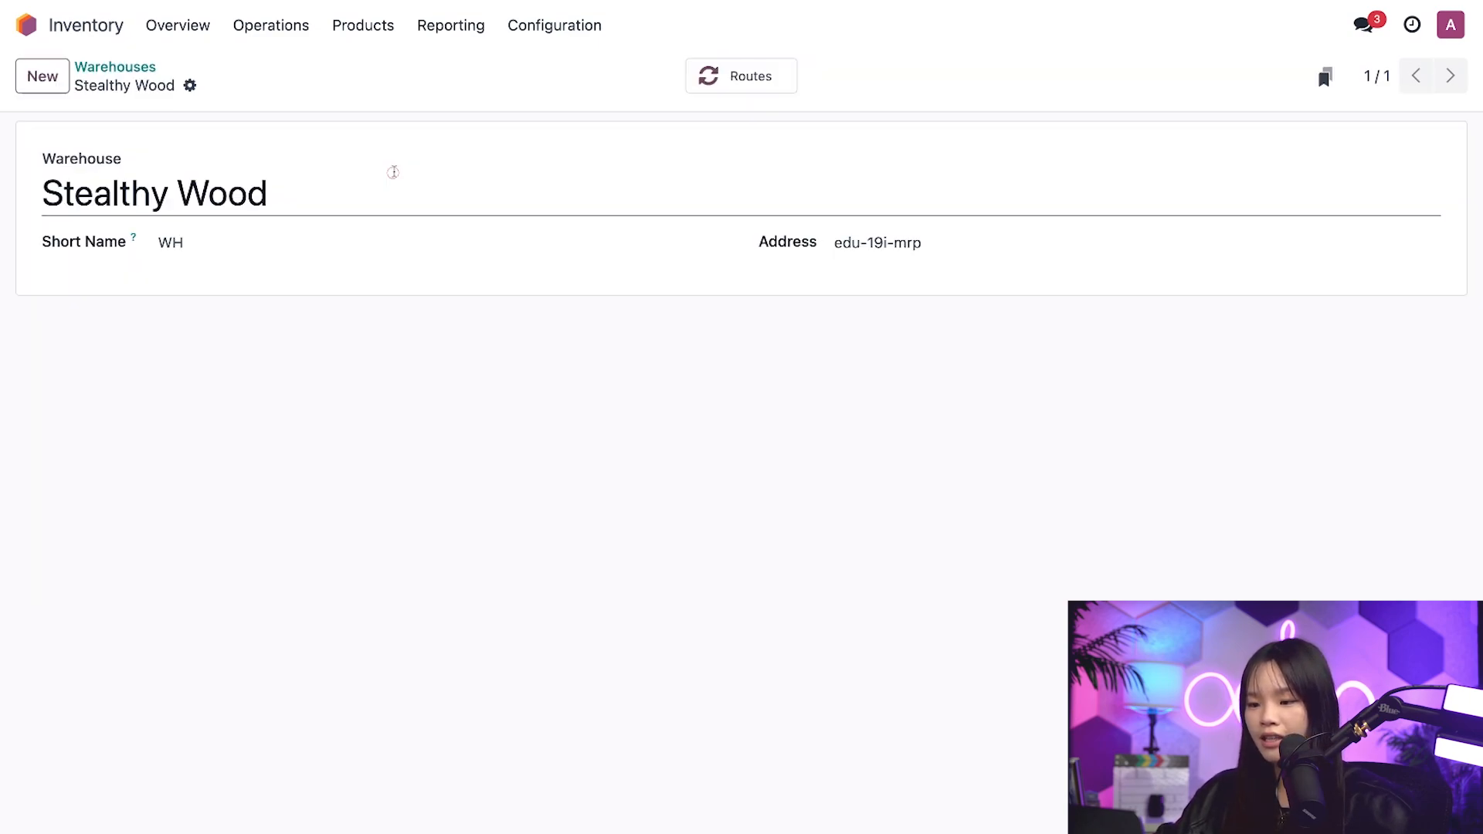
click(748, 78)
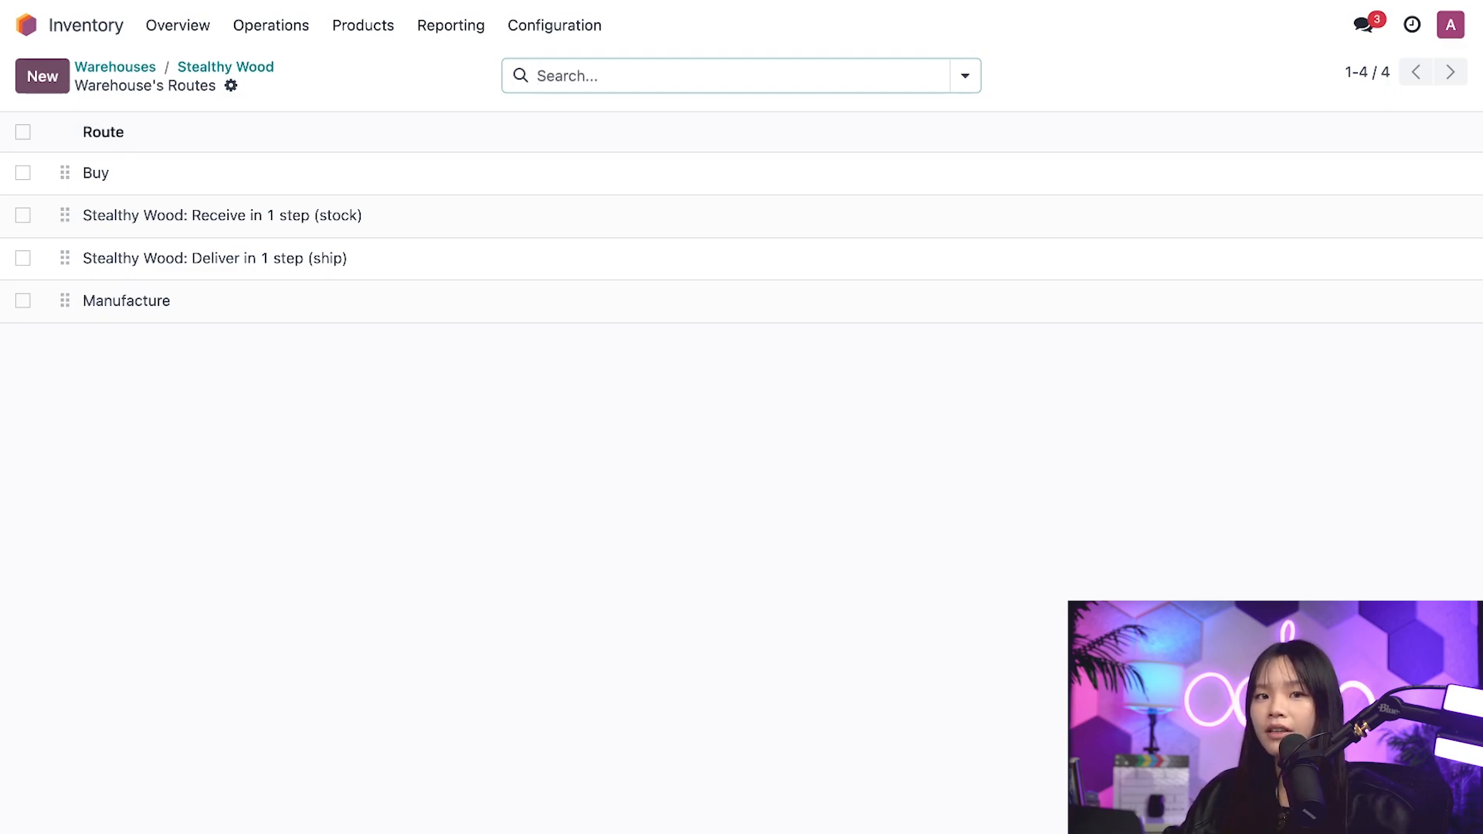
- Filter the warehouse's routes to archived ones, unarchive Replenish on Order (MTO), and clear the filter
click(966, 76)
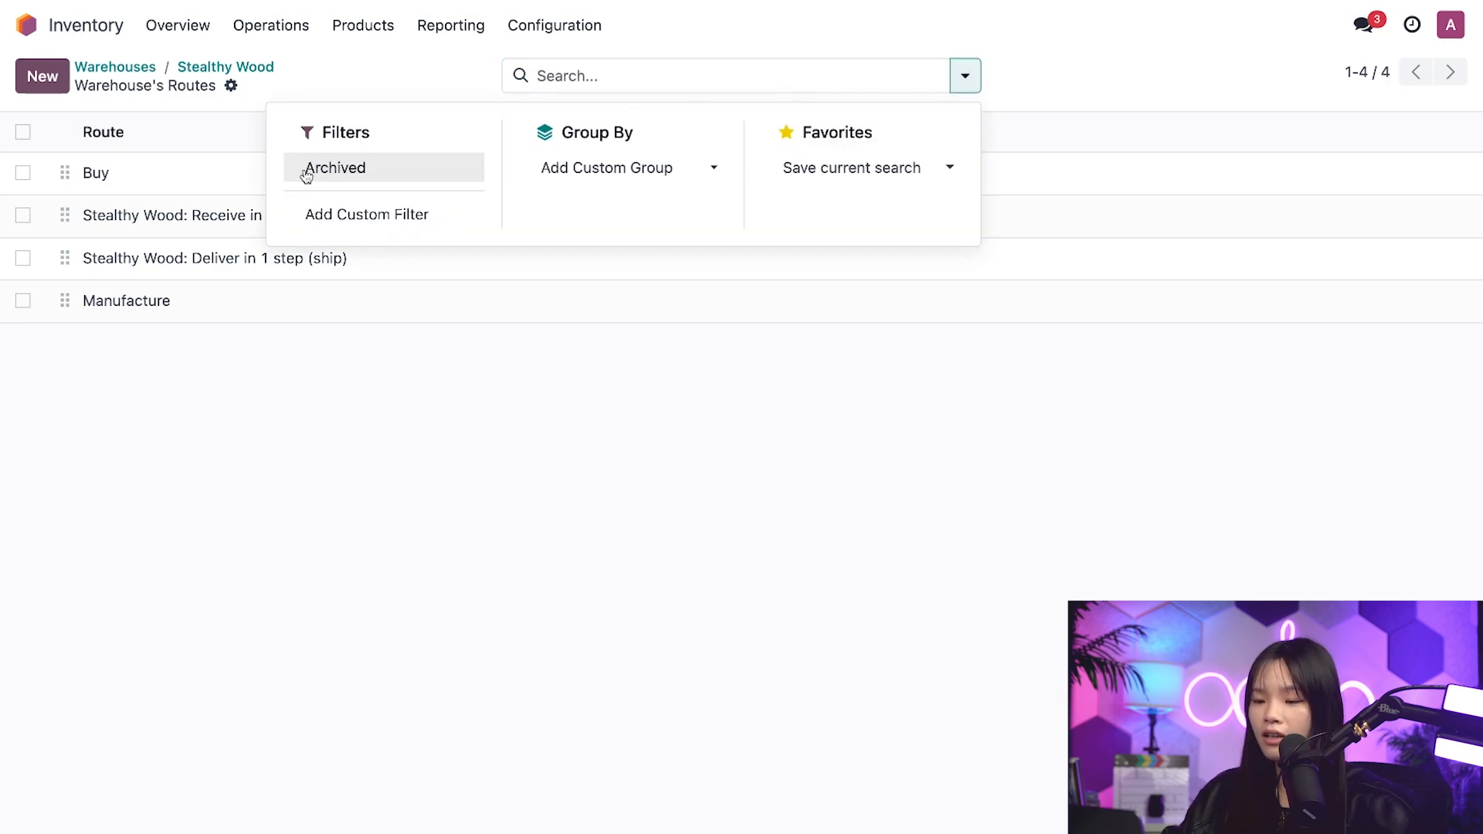
click(306, 170)
click(193, 408)
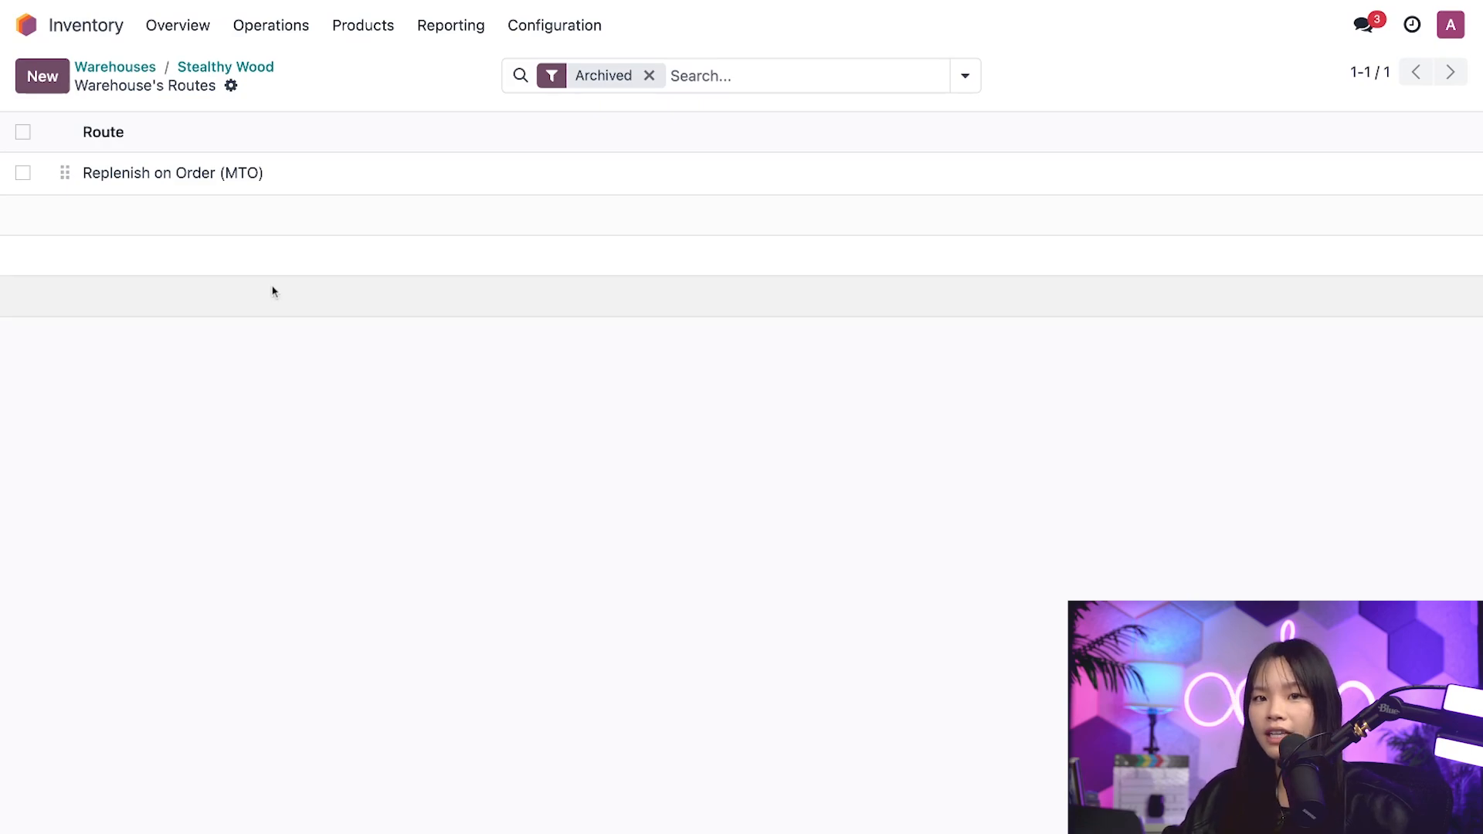
click(23, 173)
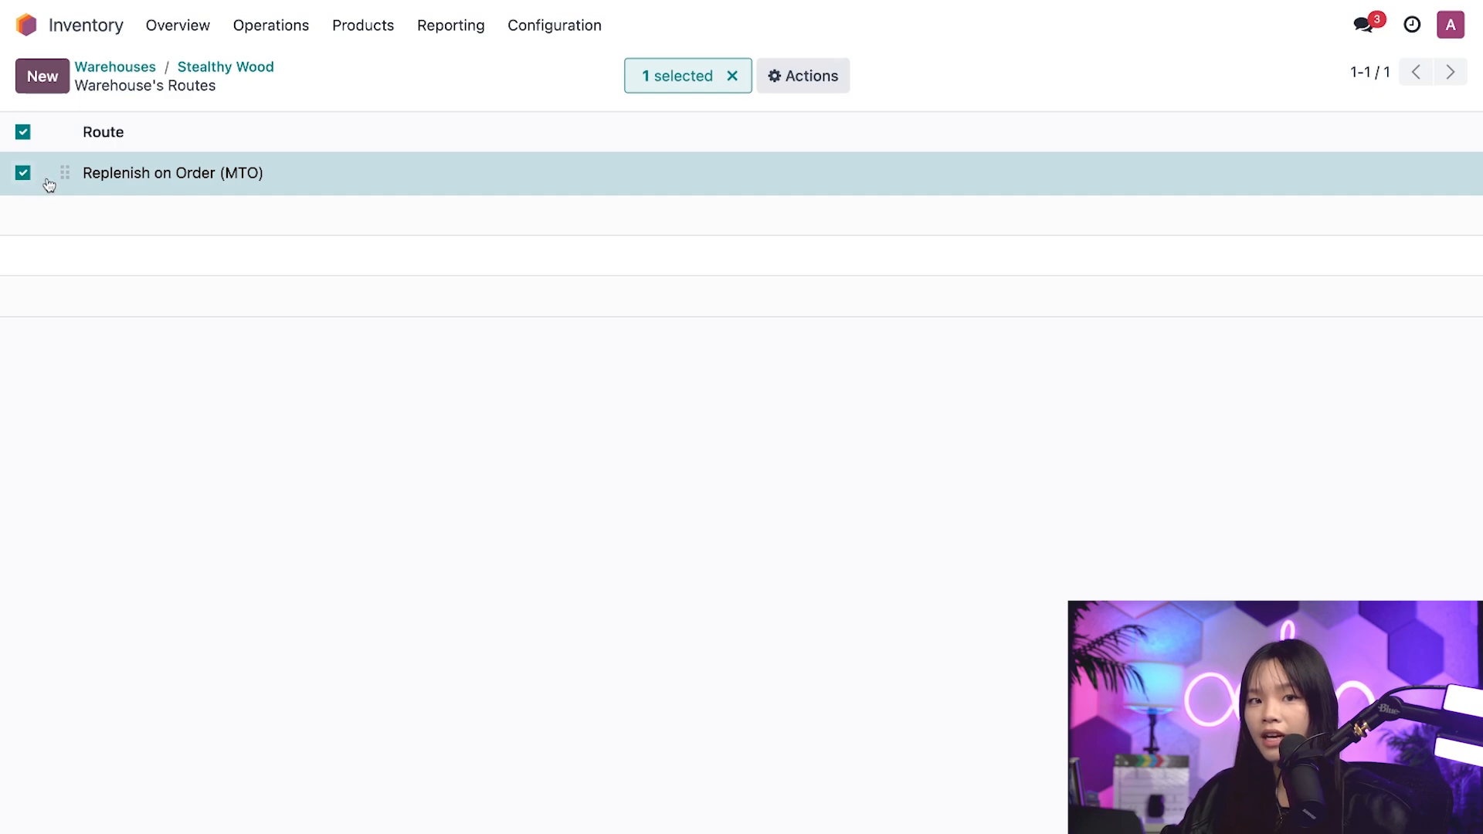
click(813, 81)
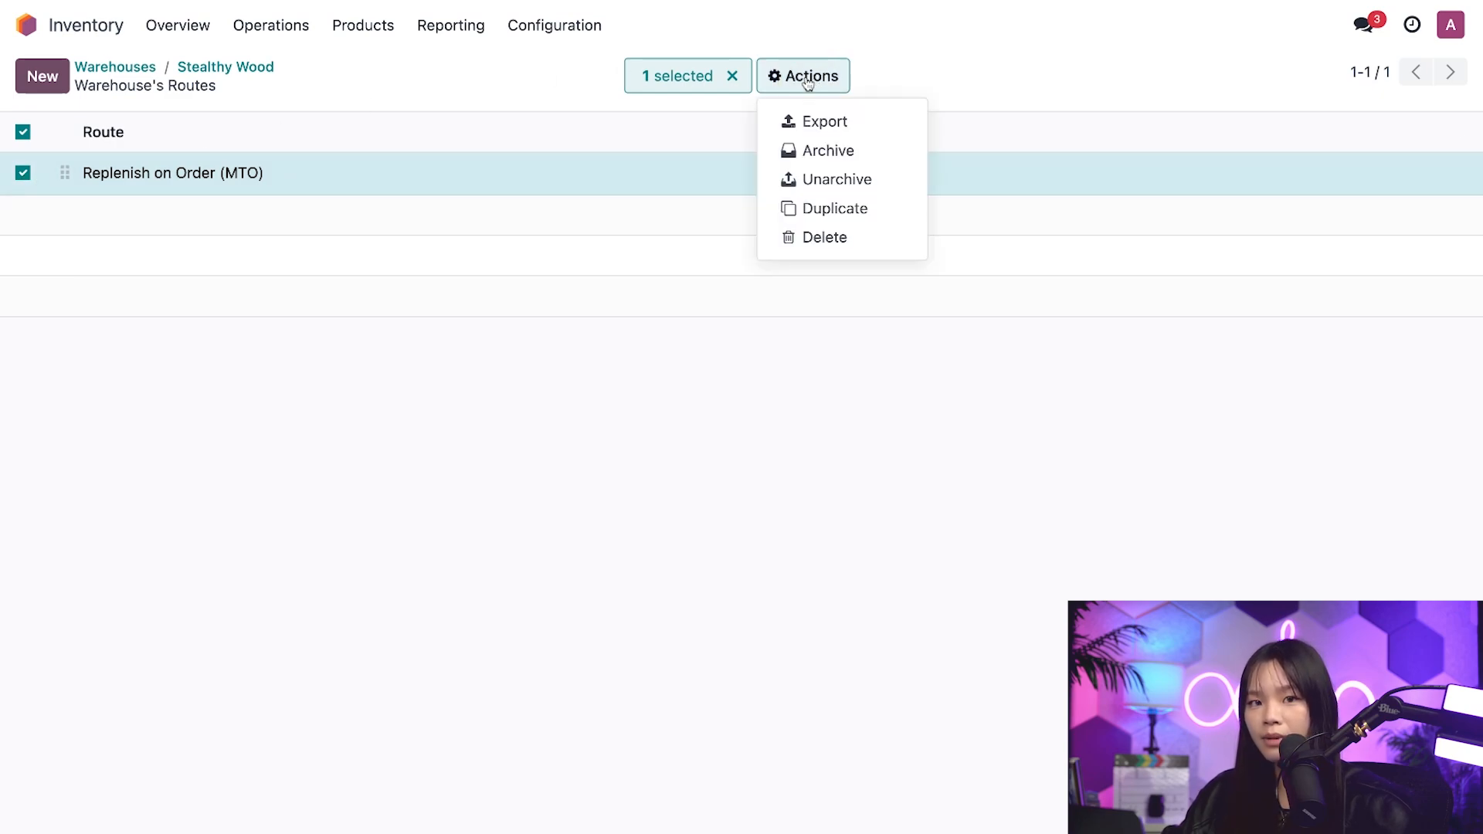
click(867, 179)
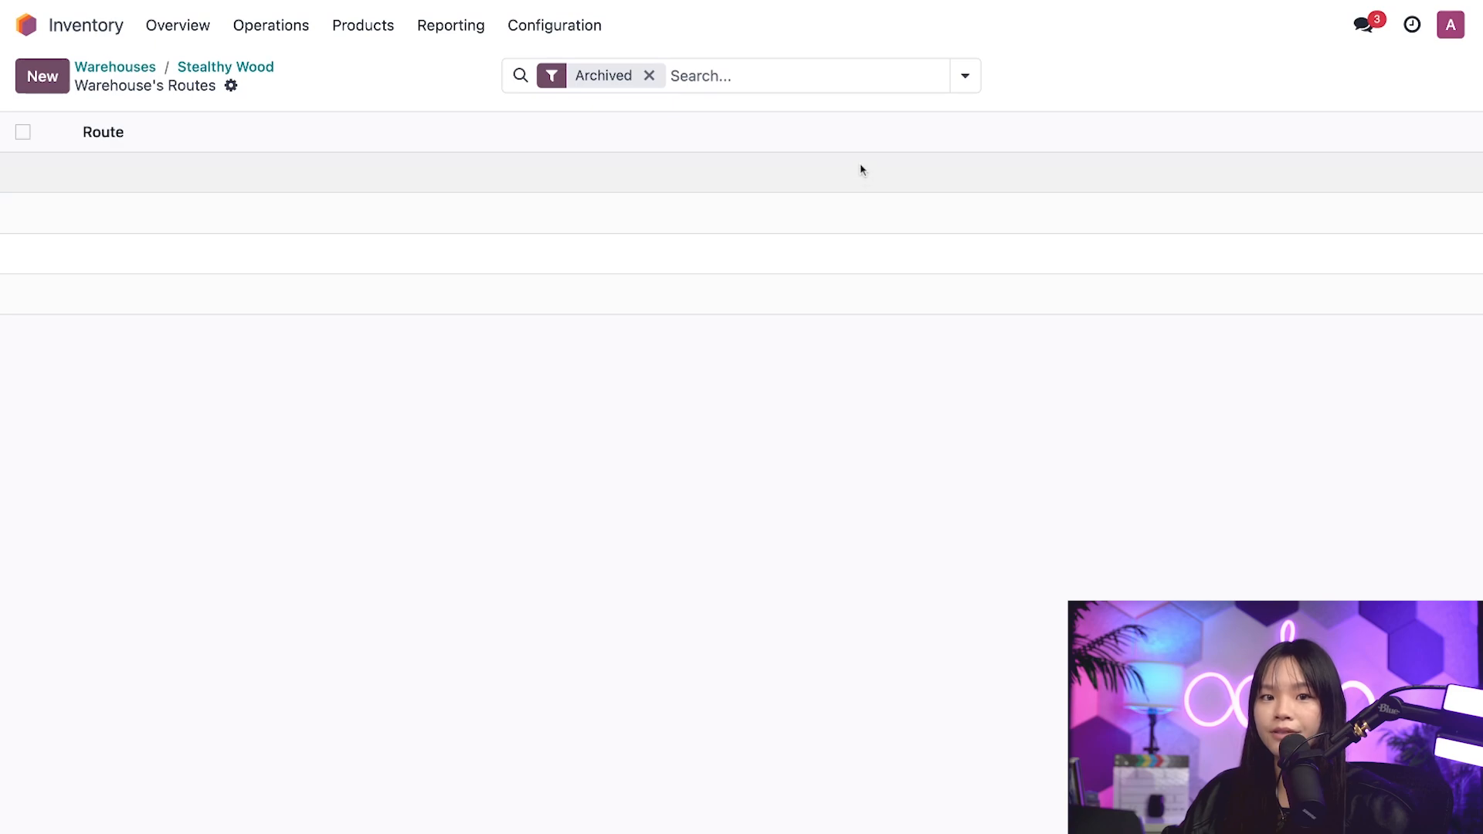
click(723, 80)
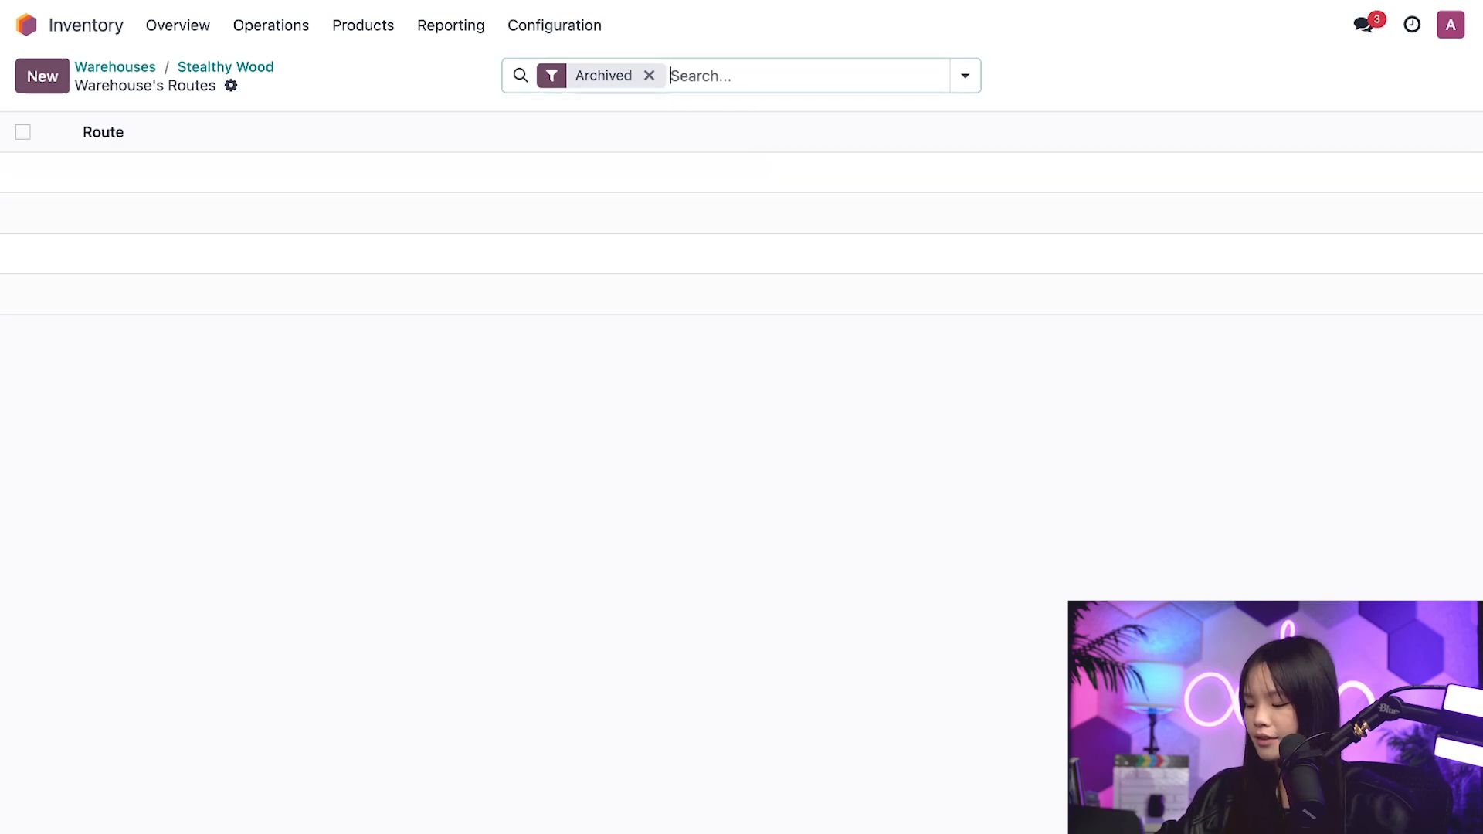
key(BackSpace)
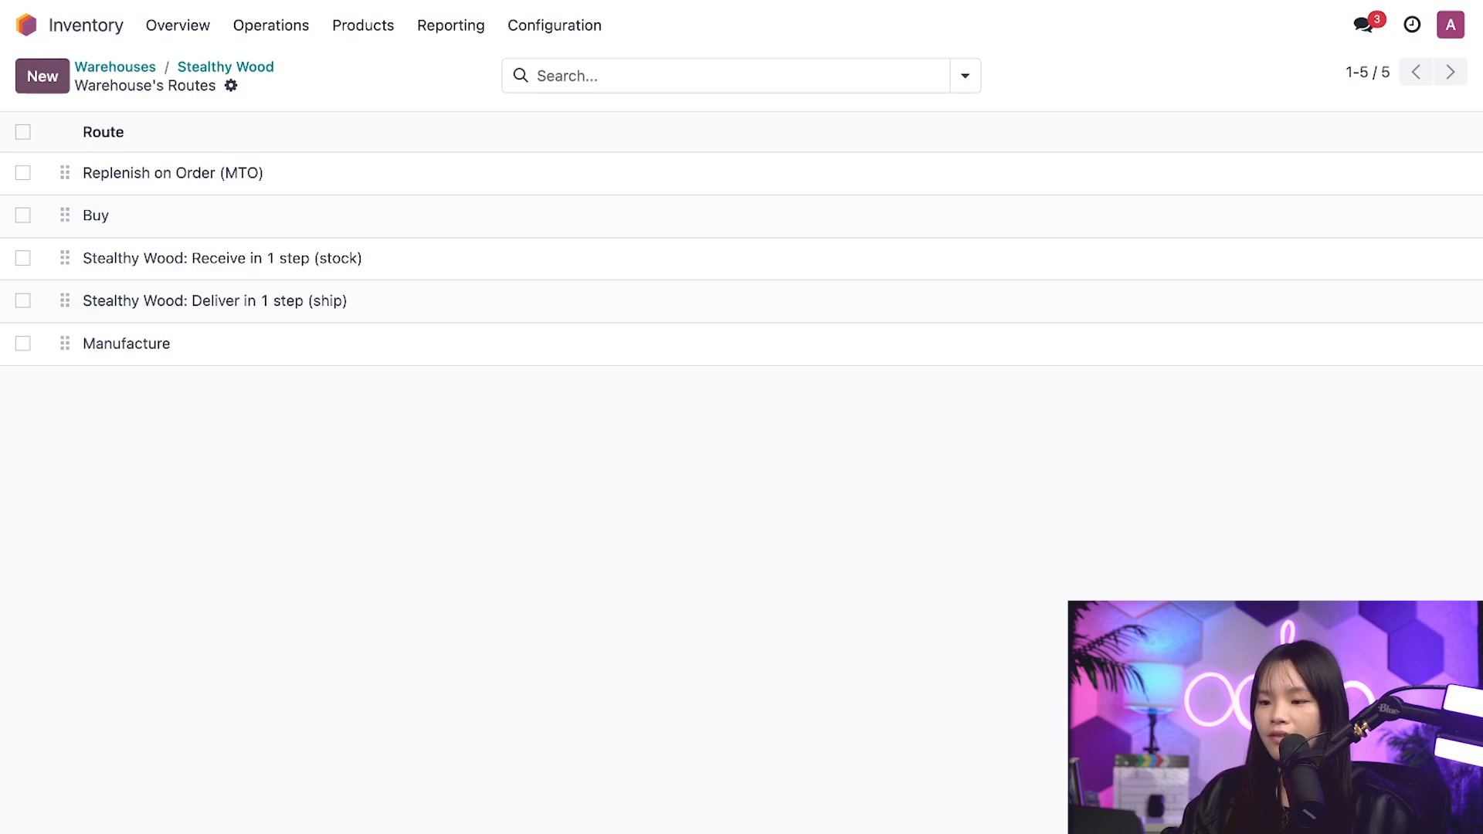
- Enable the Replenish on Order (MTO) and Manufacture routes in the inventory settings of the S-Shaped Table product
click(363, 24)
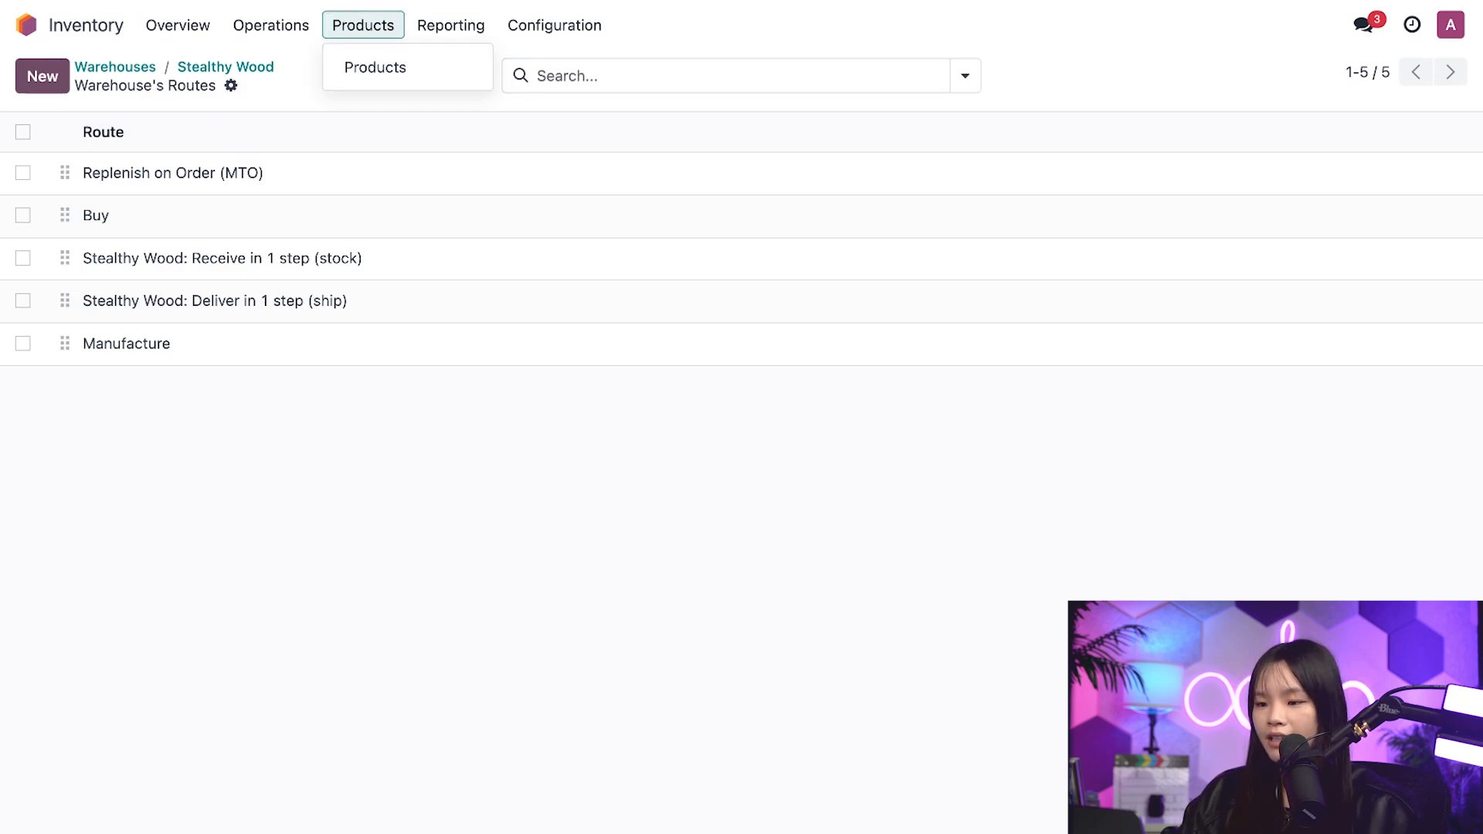
click(421, 71)
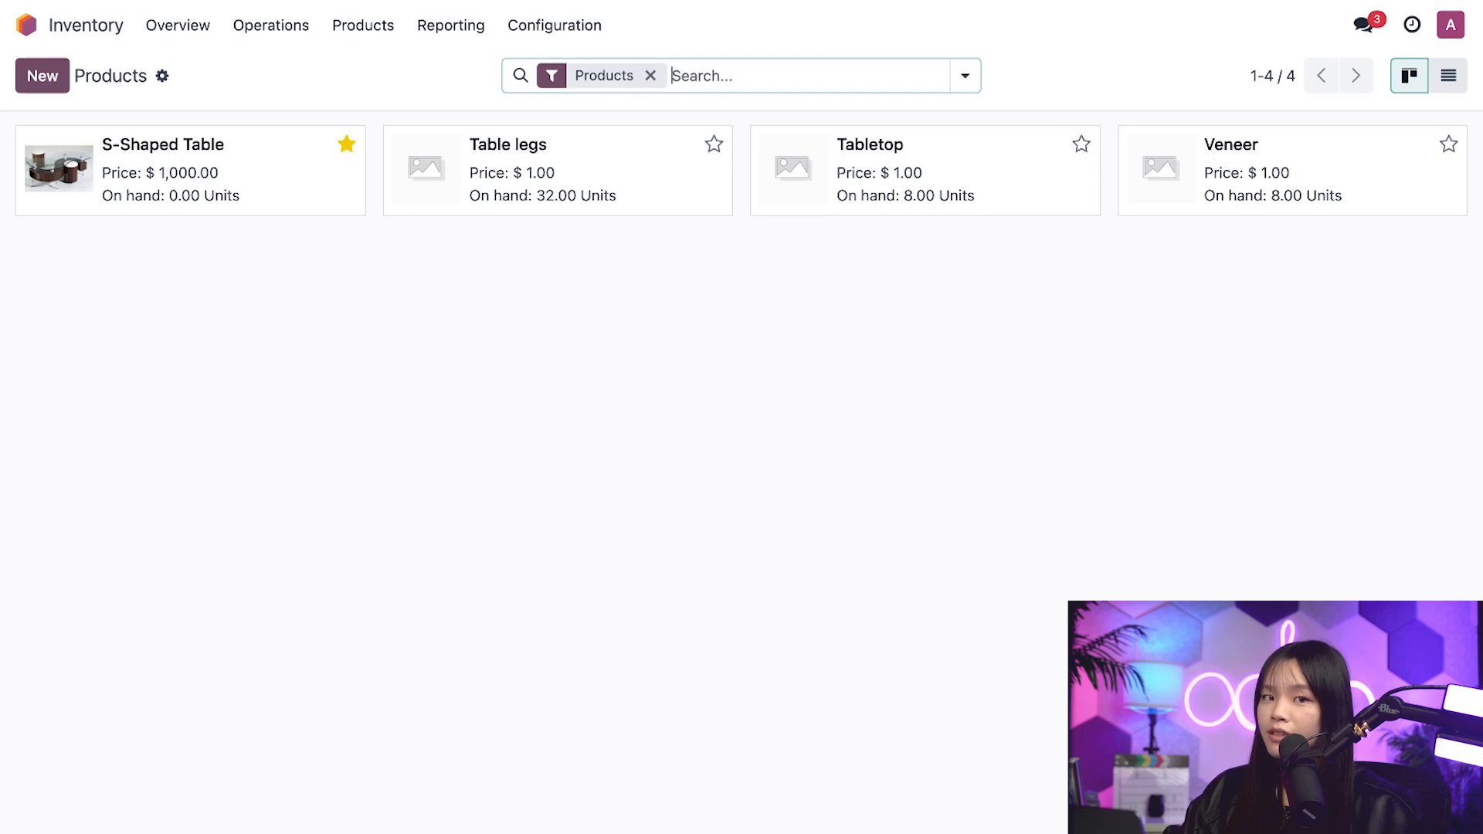
click(190, 170)
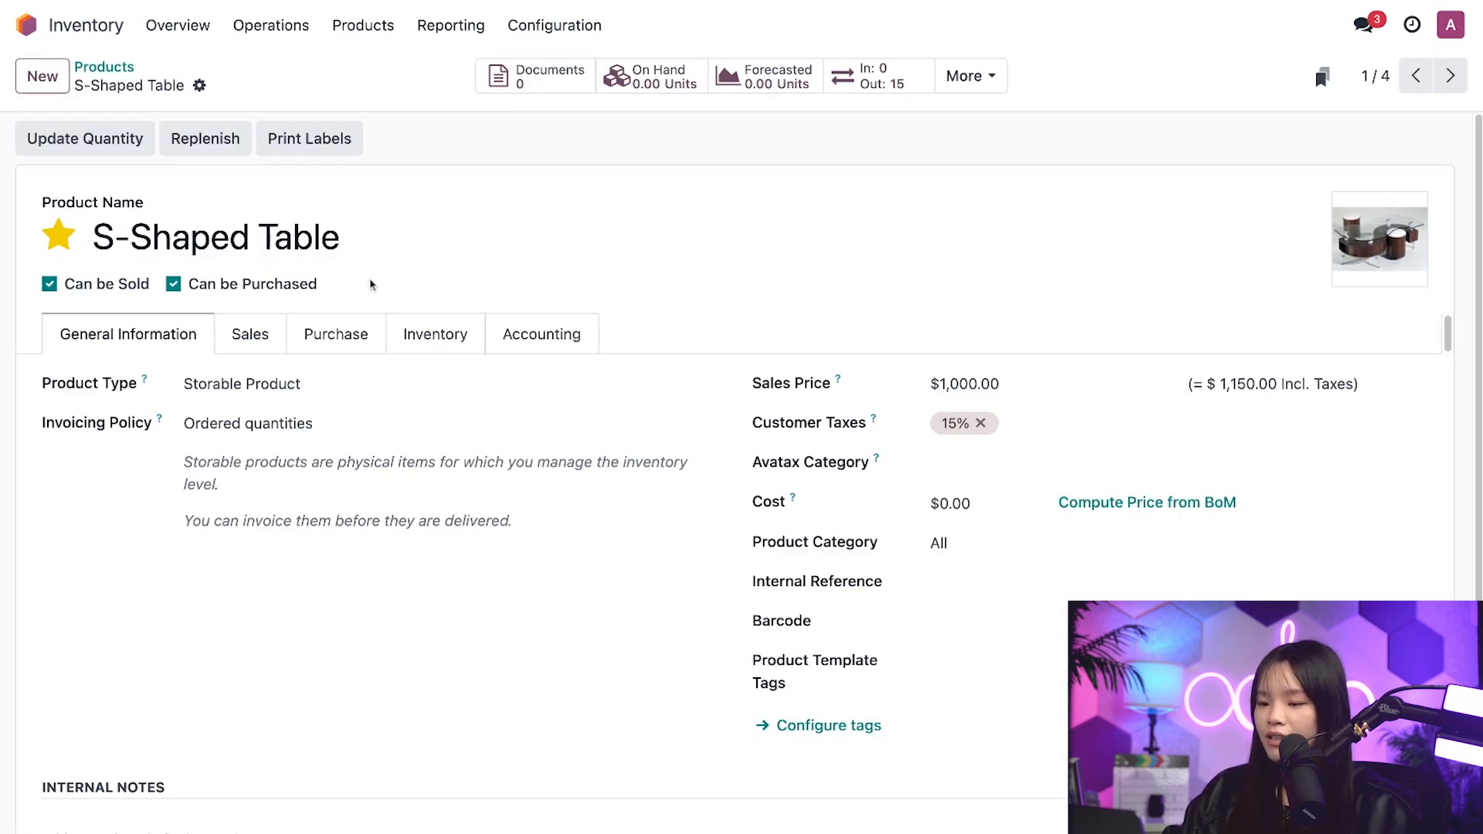
click(458, 335)
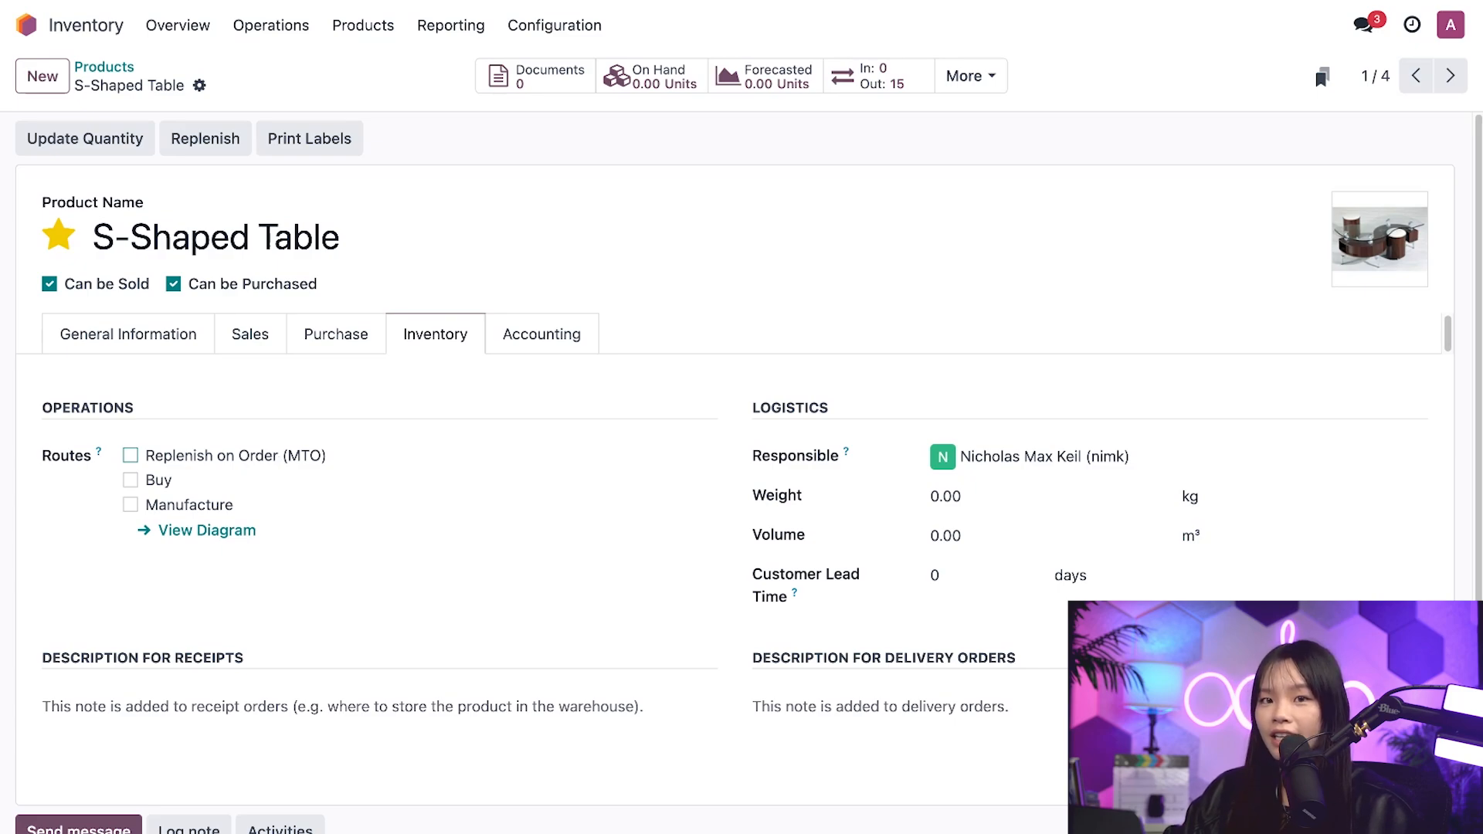
click(133, 463)
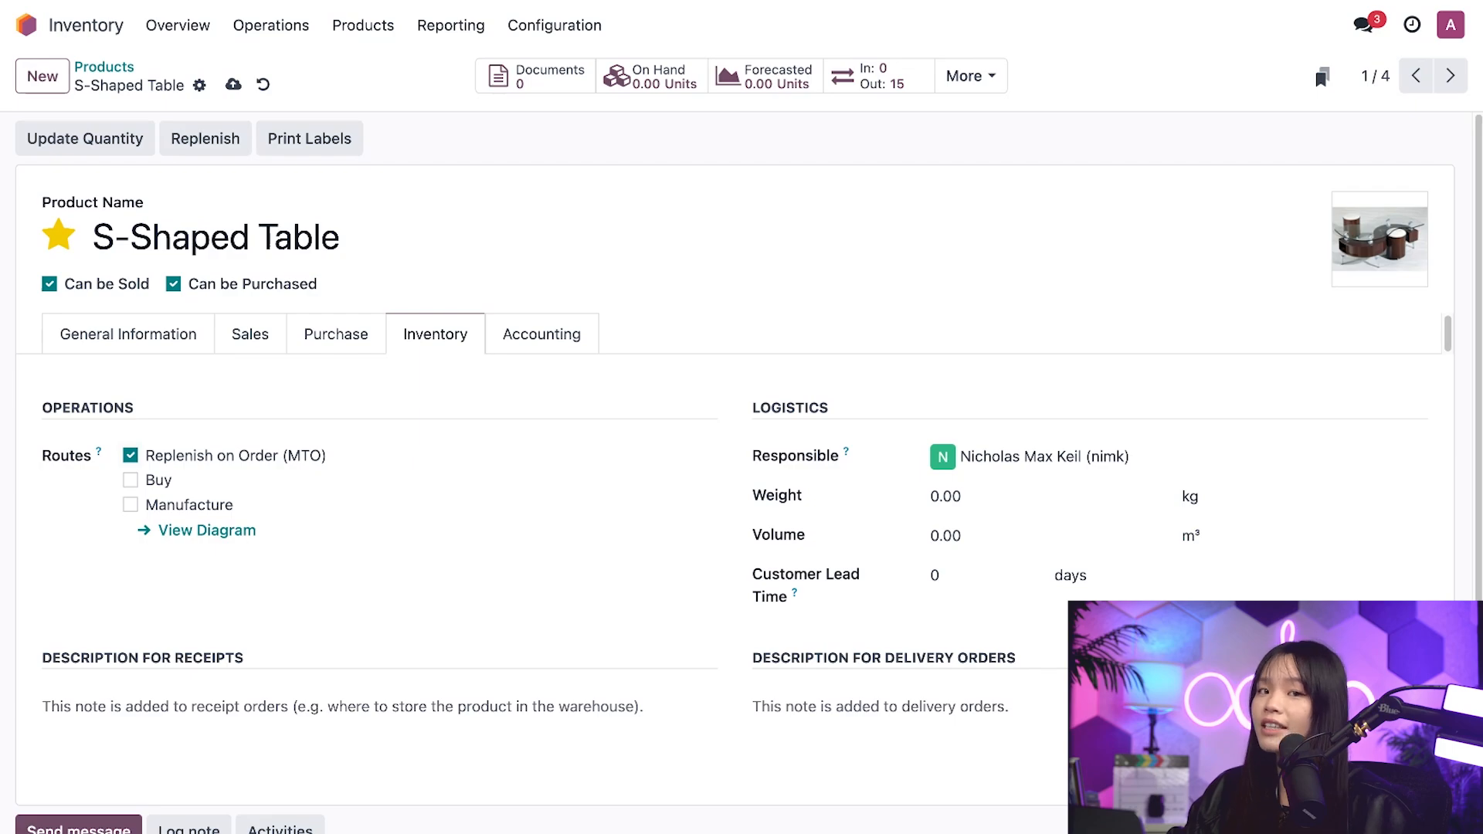
click(131, 506)
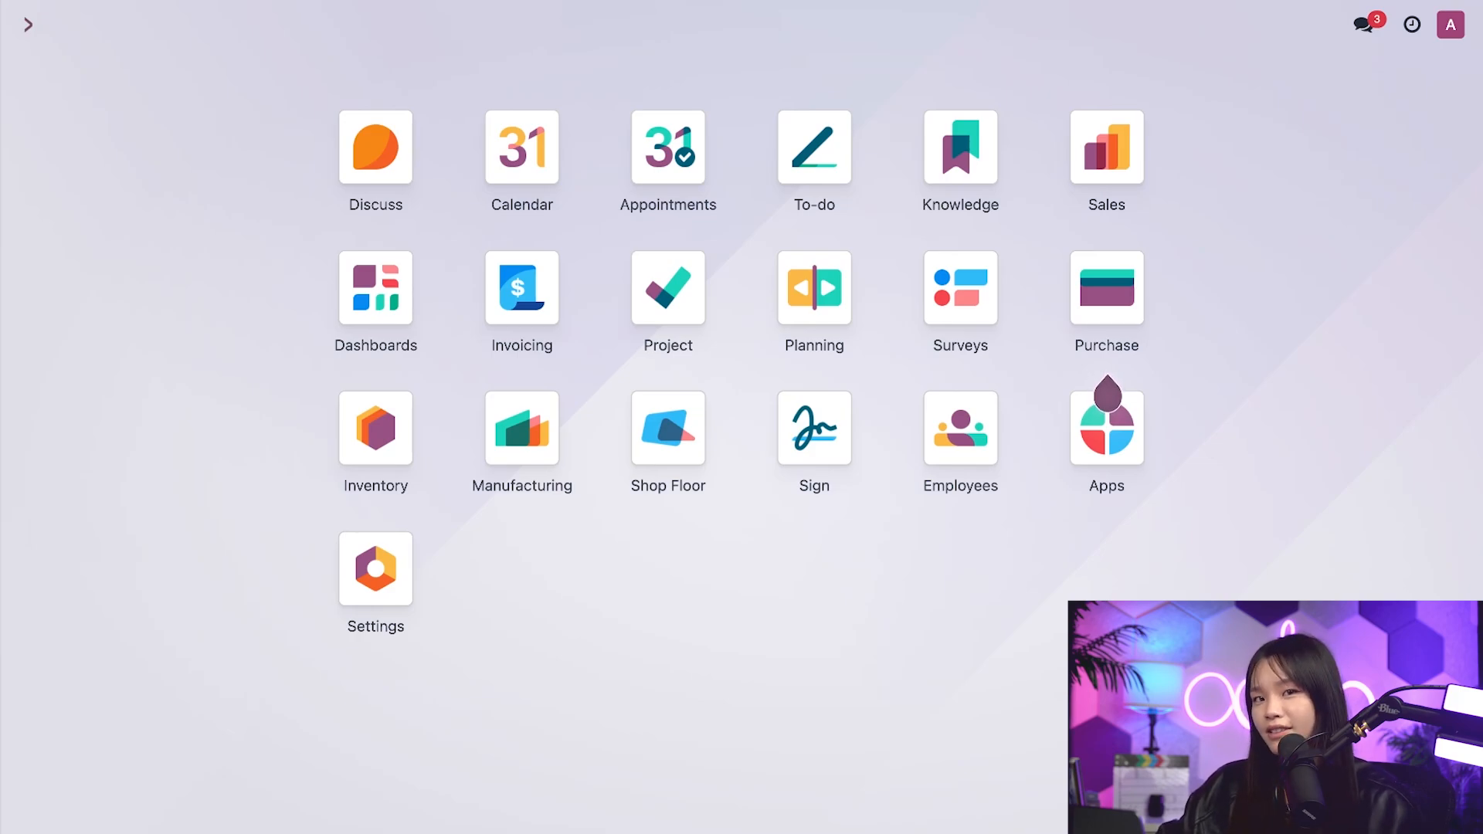
- Create a new quotation in the Sales app for the first suggested customer
click(1116, 160)
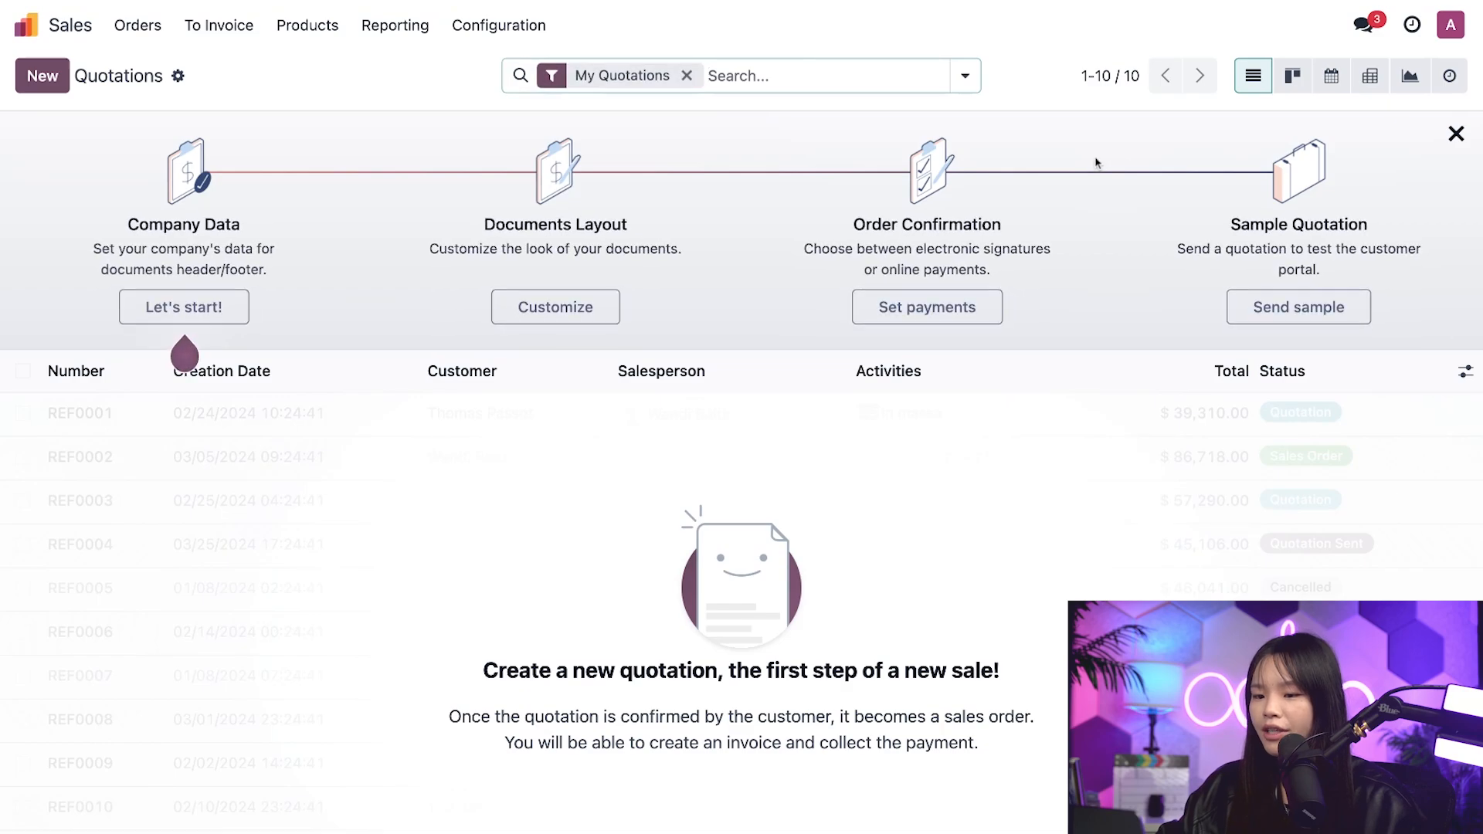
click(51, 86)
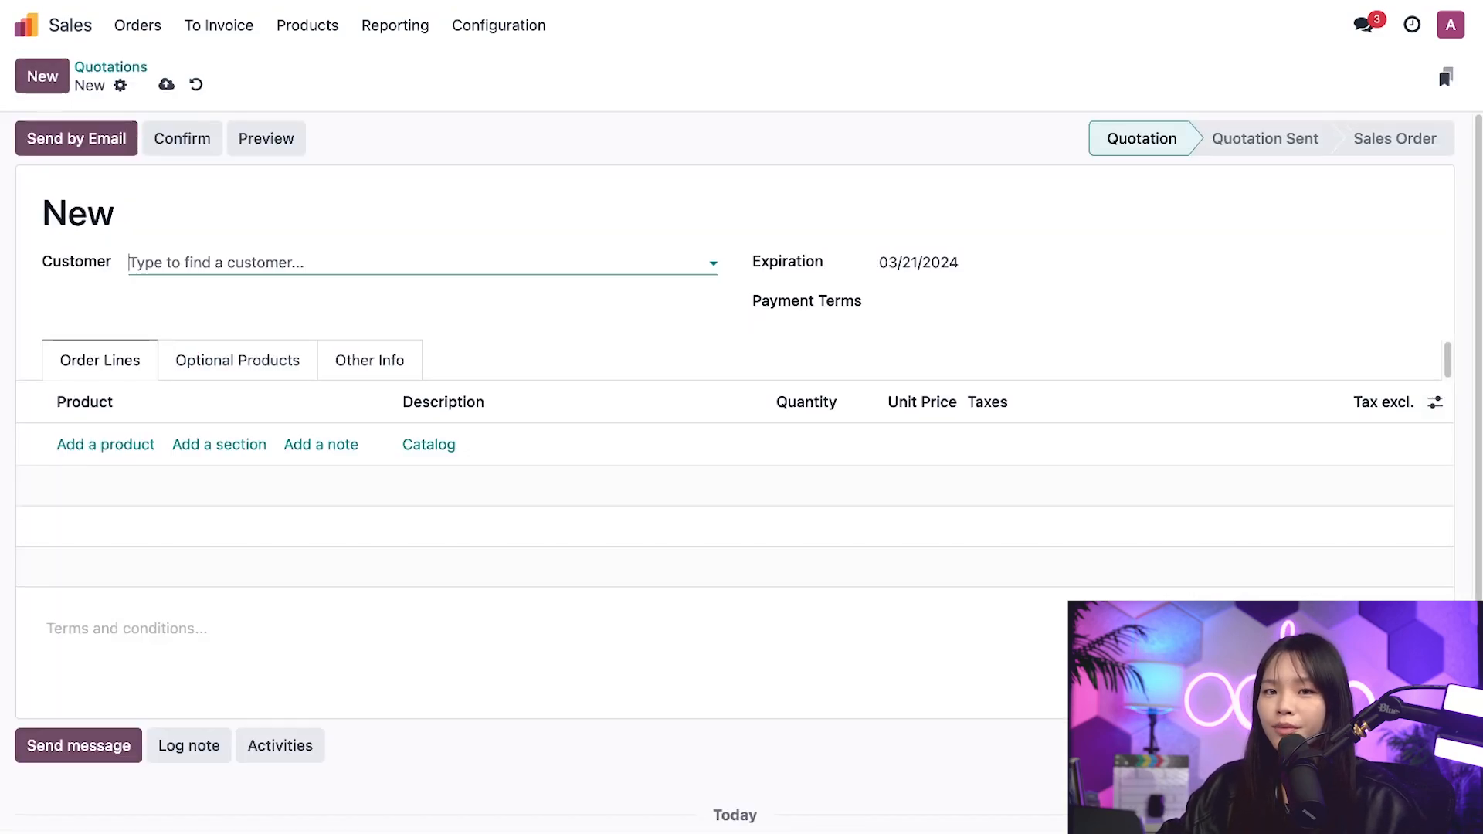
click(218, 262)
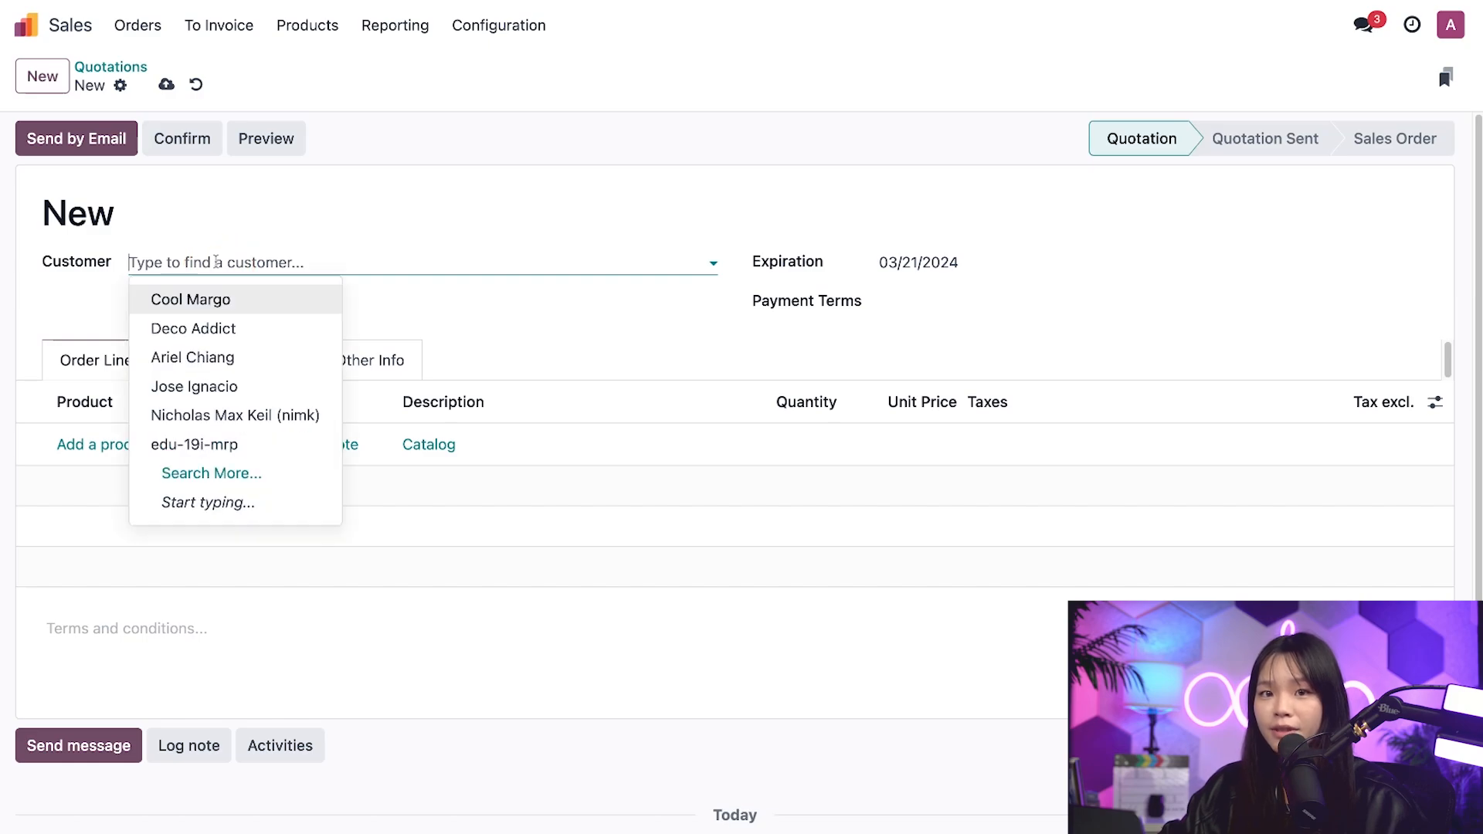
click(219, 304)
- Add the S-Shaped Table product to the quotation's order lines and confirm the quotation as a sales order
click(106, 442)
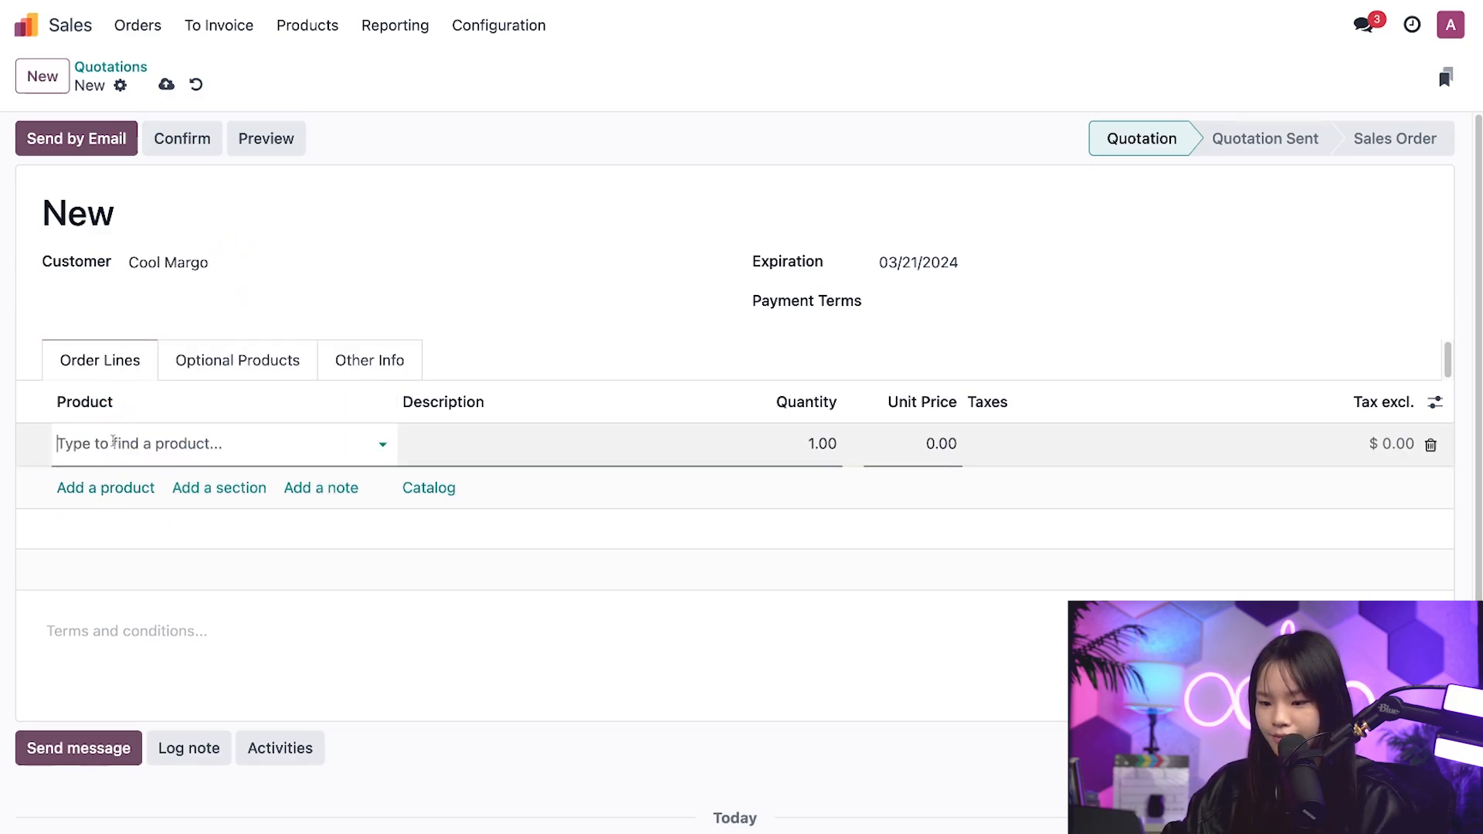
text(s)
click(121, 481)
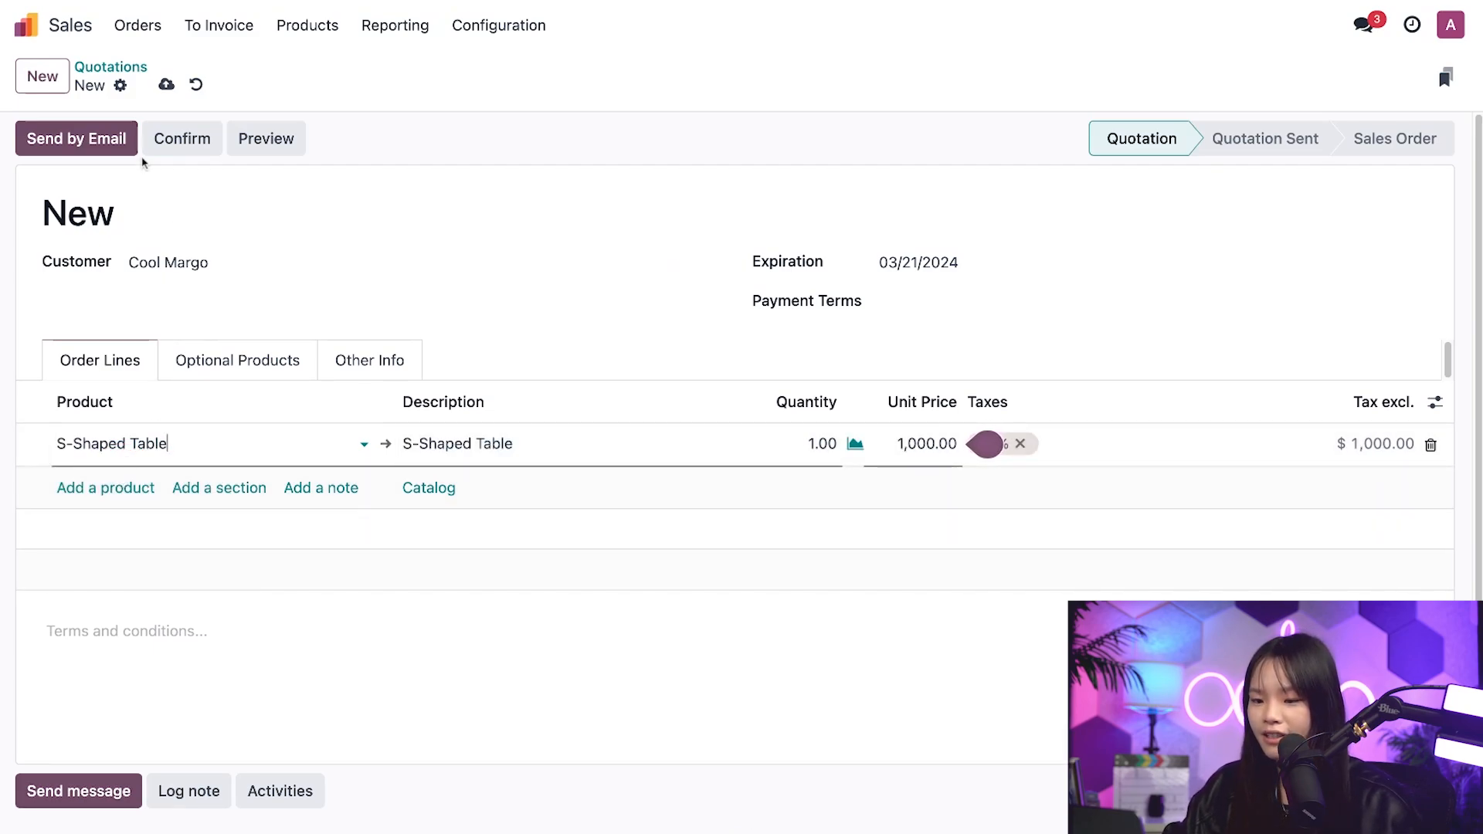
click(174, 142)
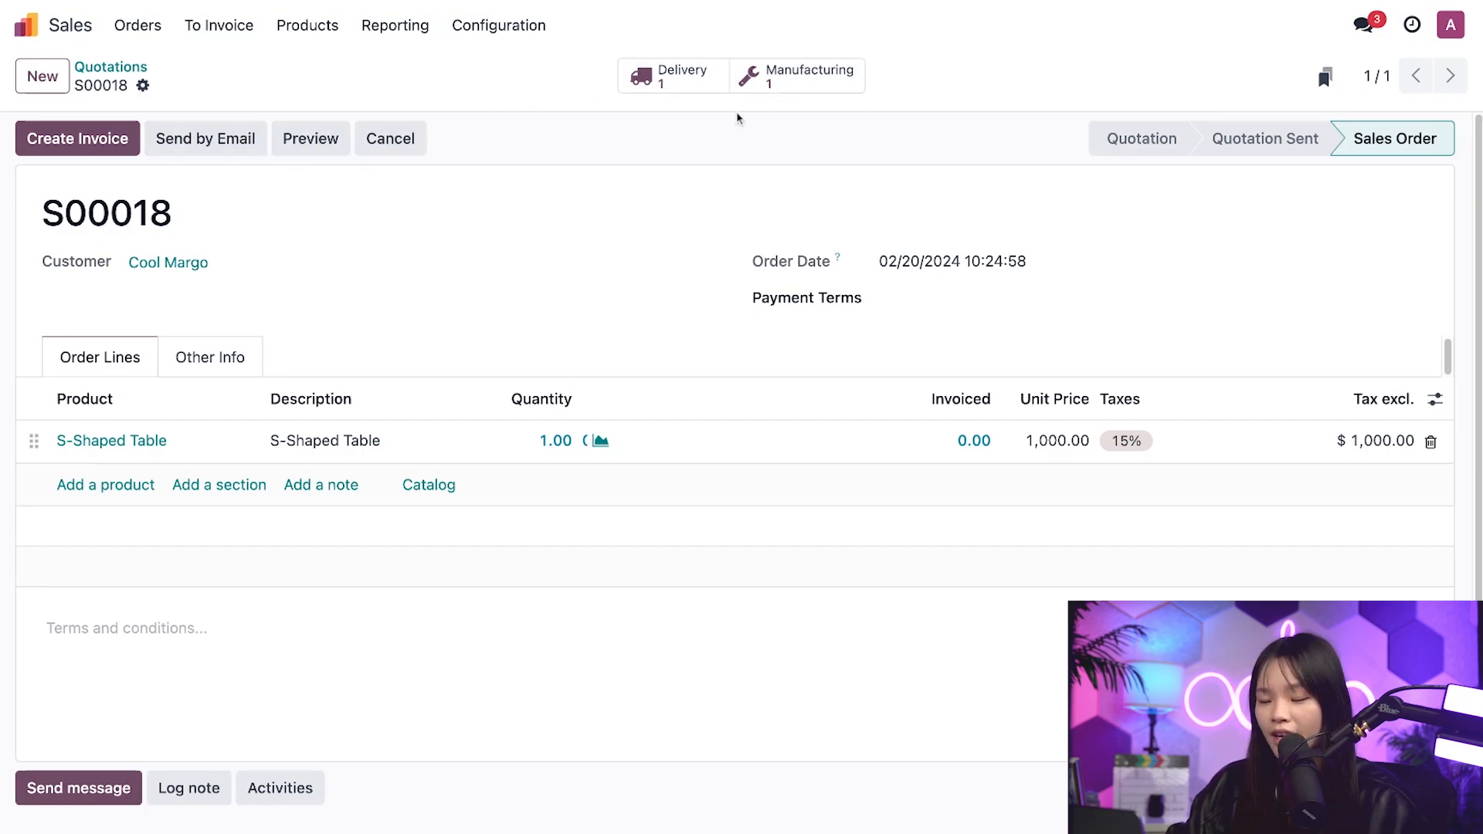
- Check the ordered table's availability, and examine the miscellaneous details of the linked manufacturing order
click(601, 441)
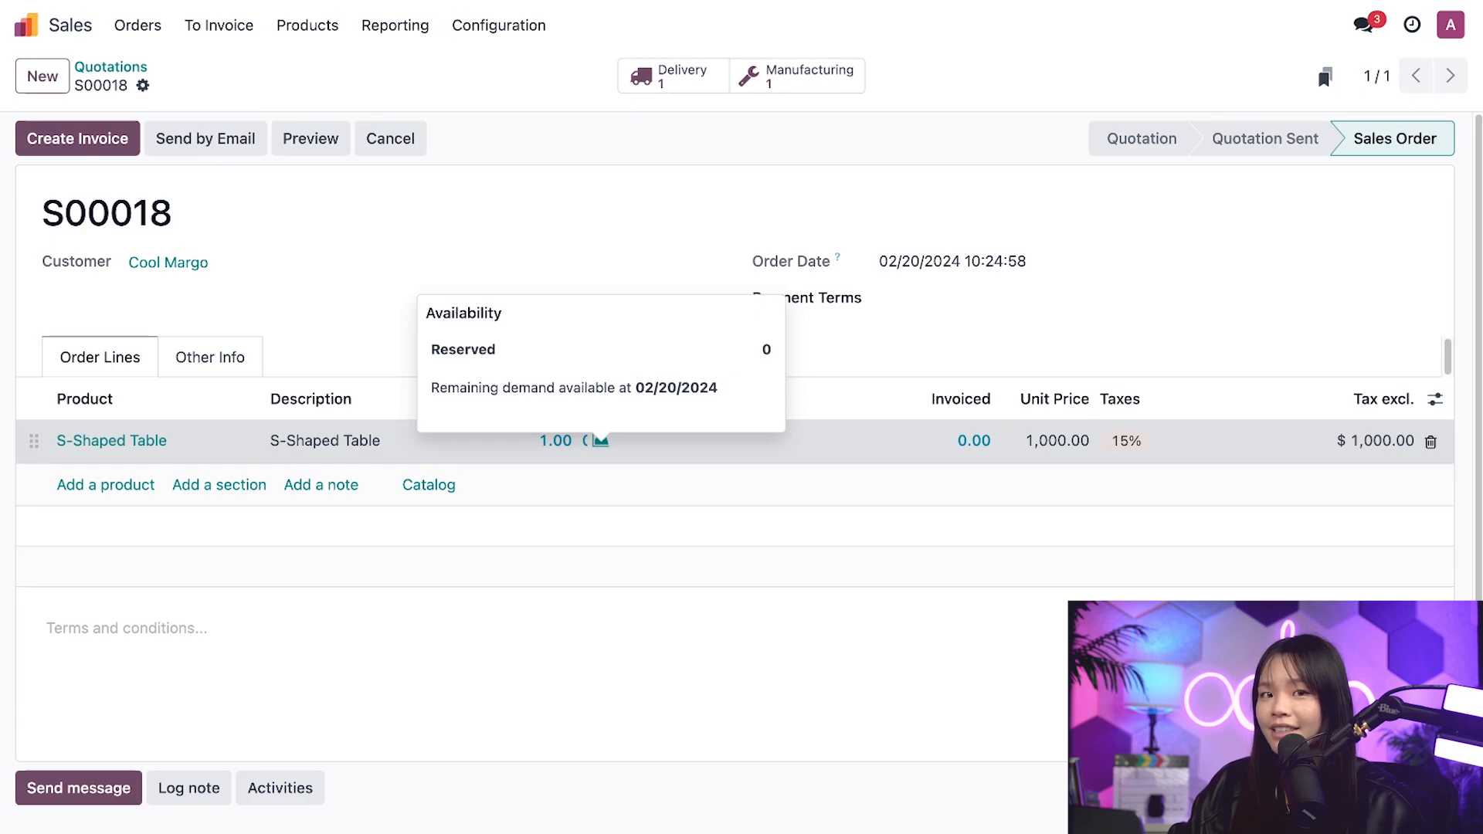
click(812, 224)
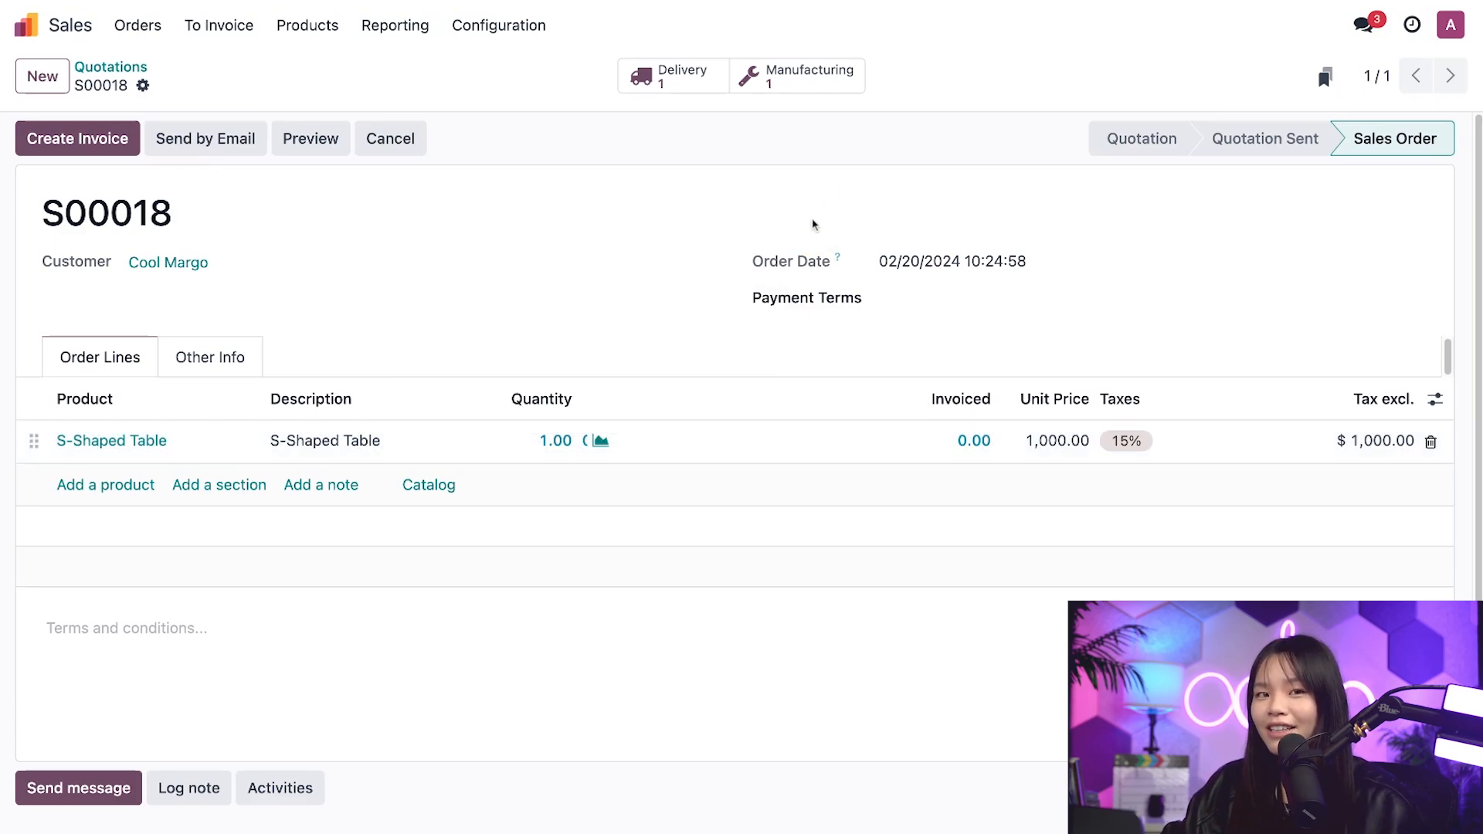
click(808, 98)
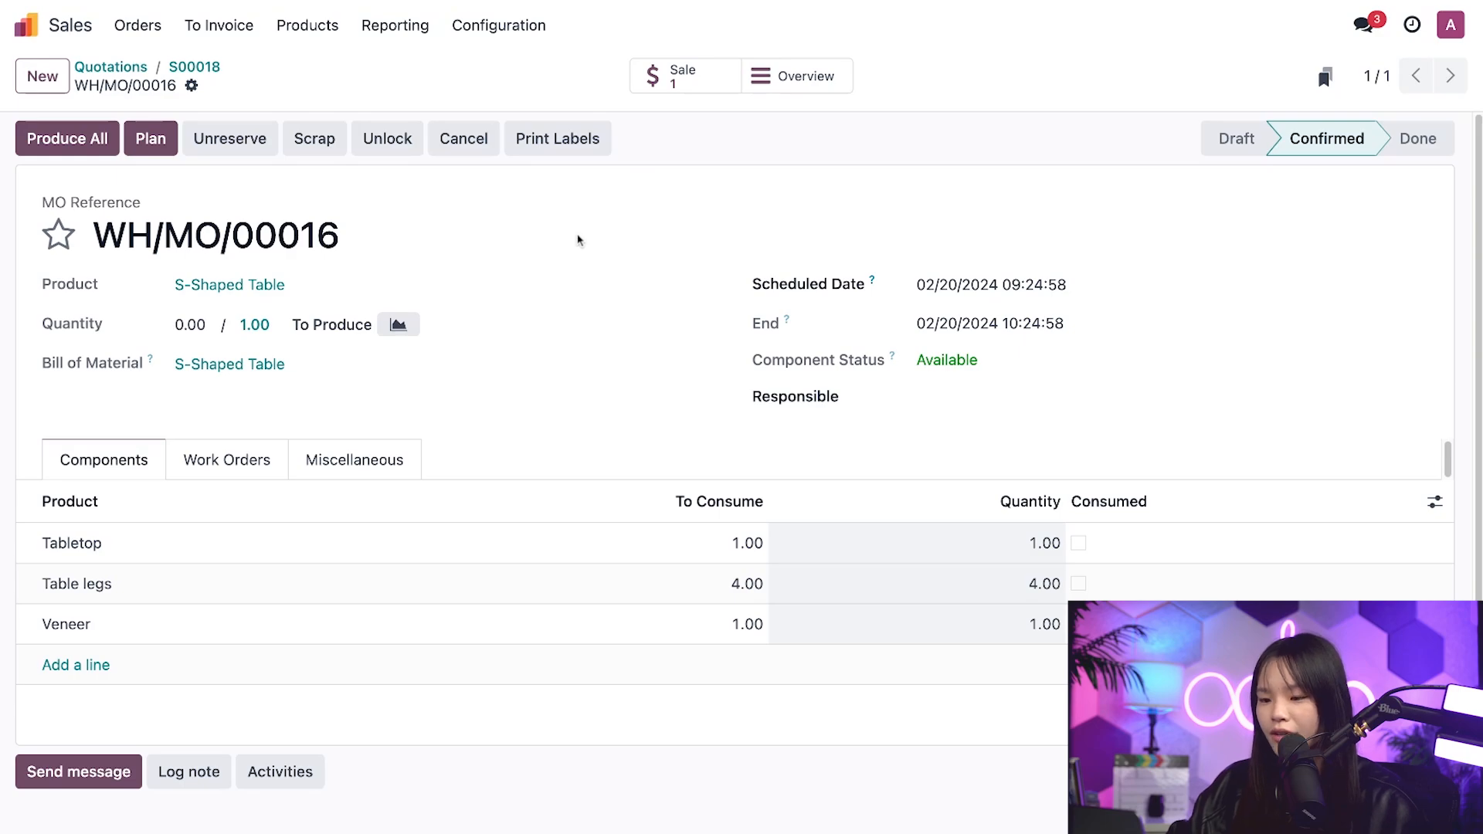
click(382, 467)
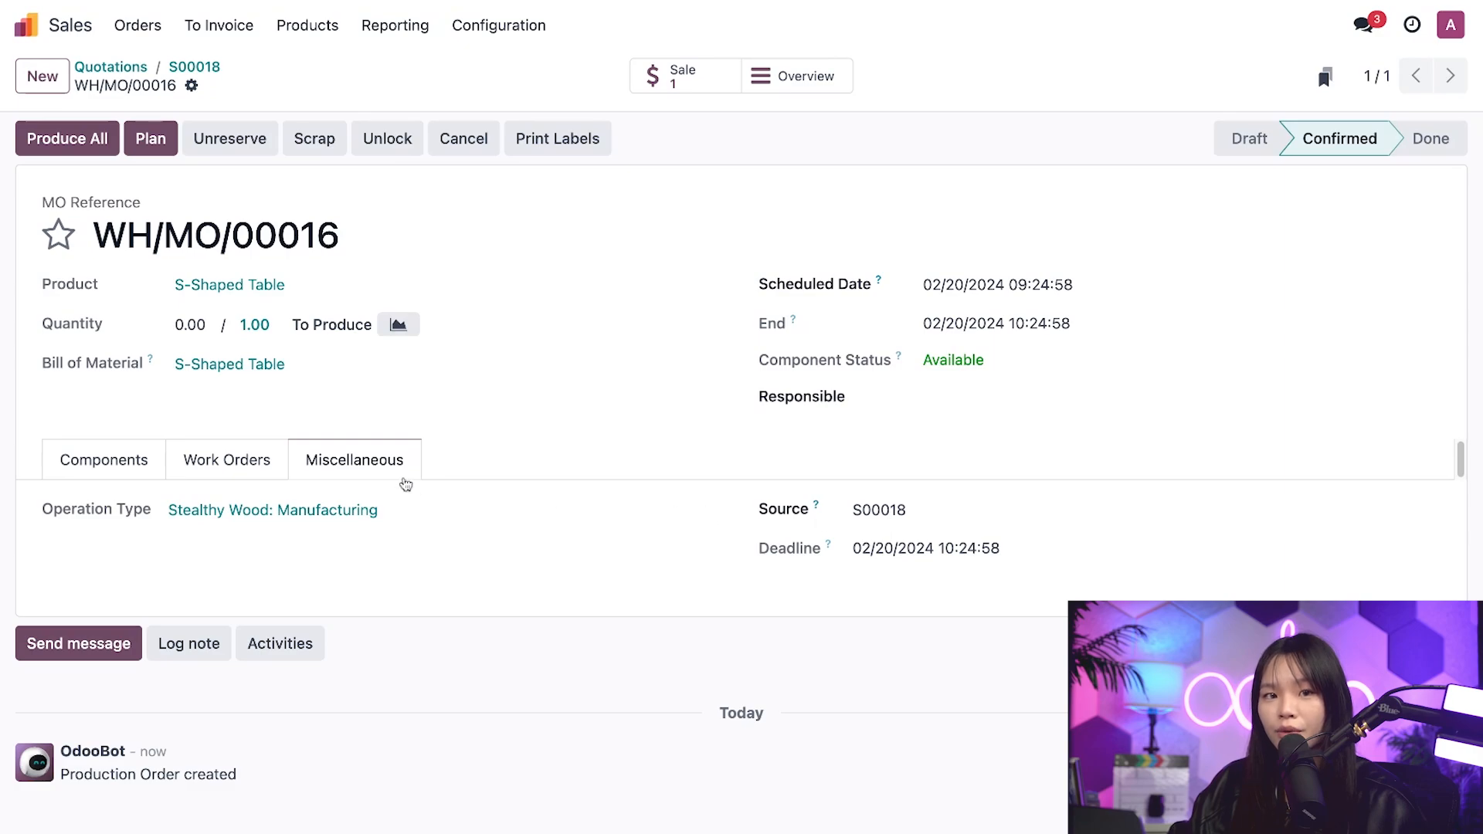
- Start and finish the Assemble the table and Apply veneer work orders, and close the manufacturing order by producing all units
click(244, 454)
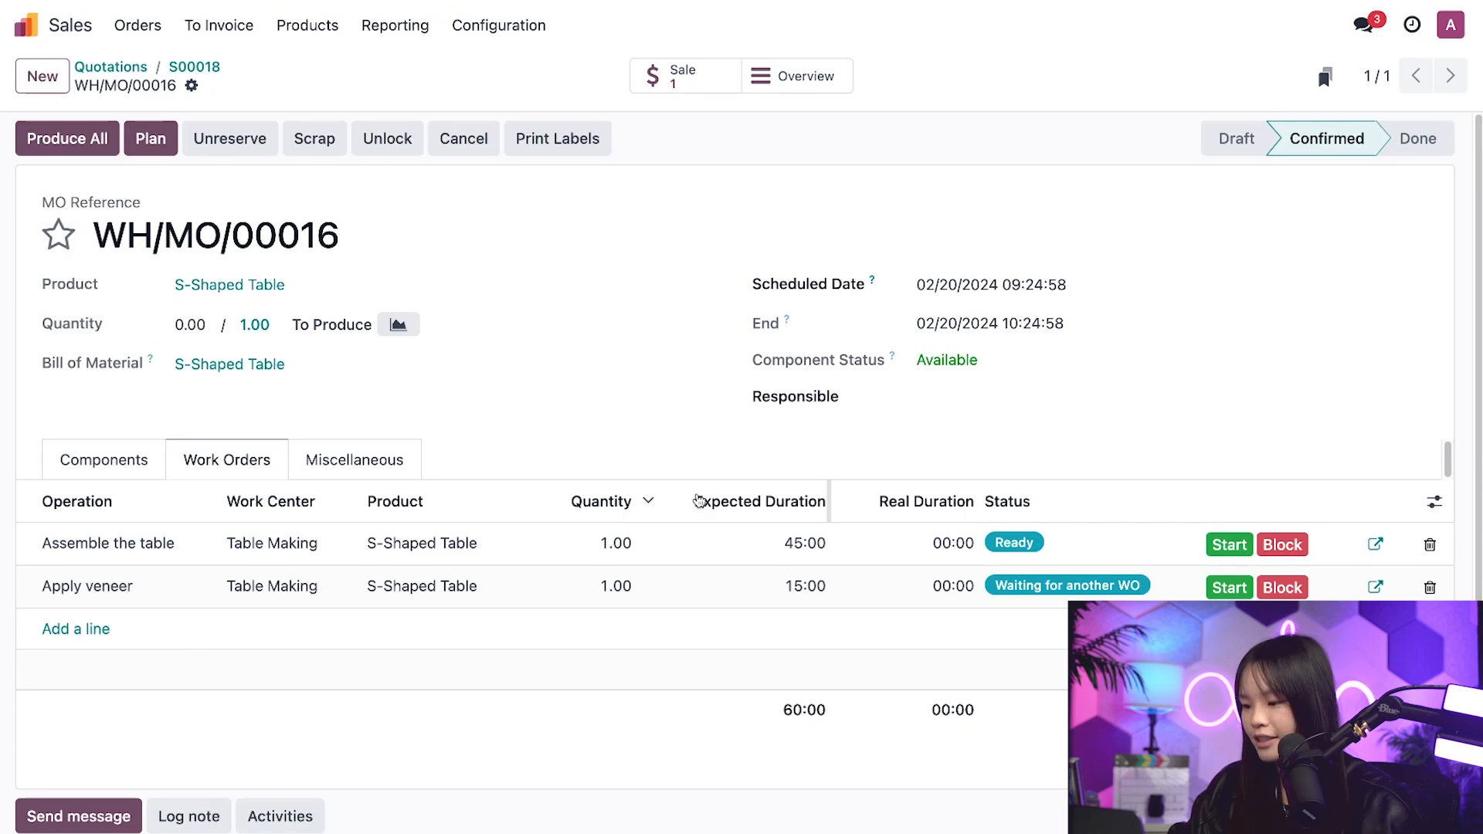
click(1244, 544)
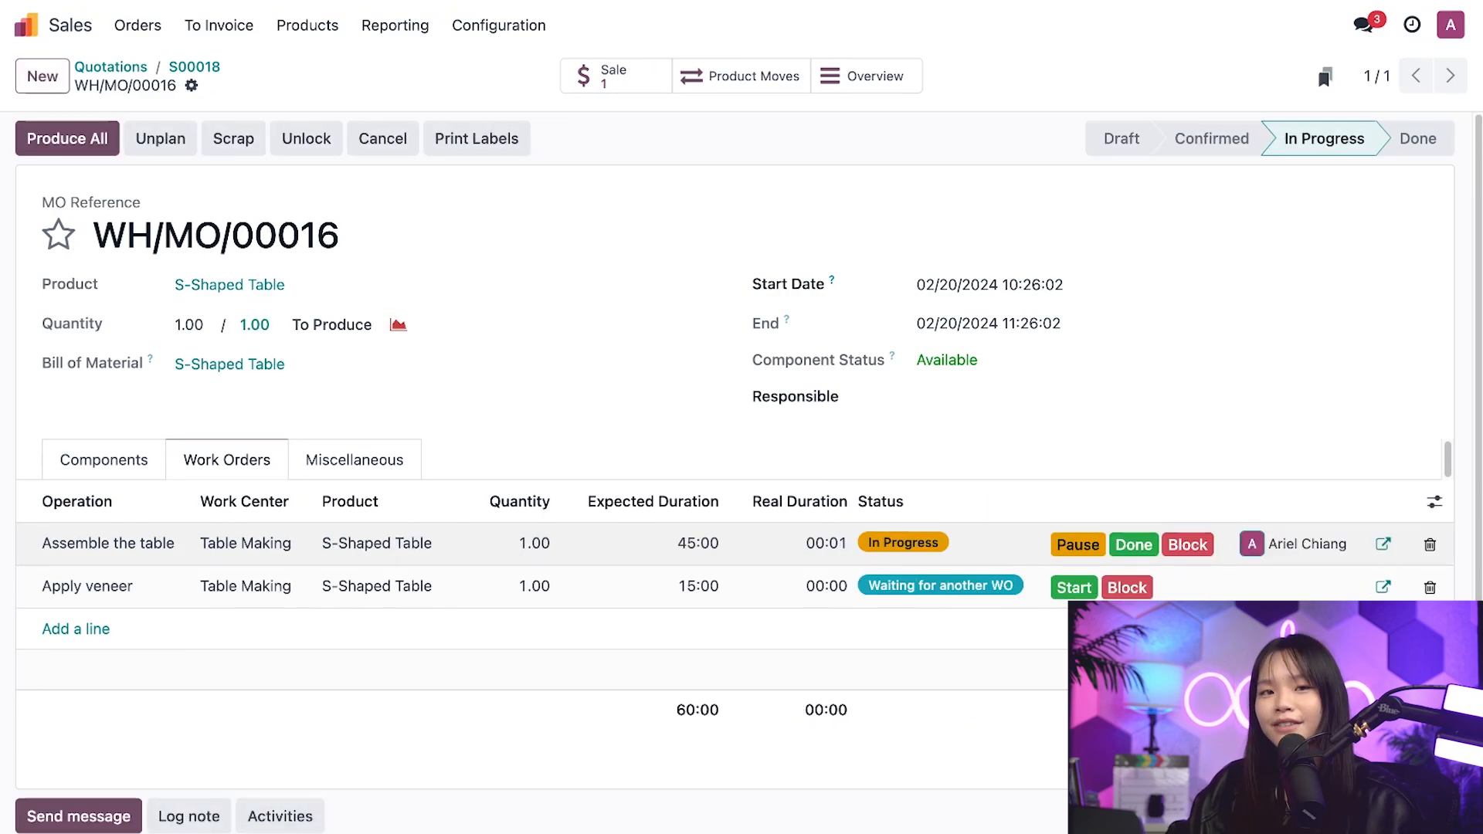
click(1133, 545)
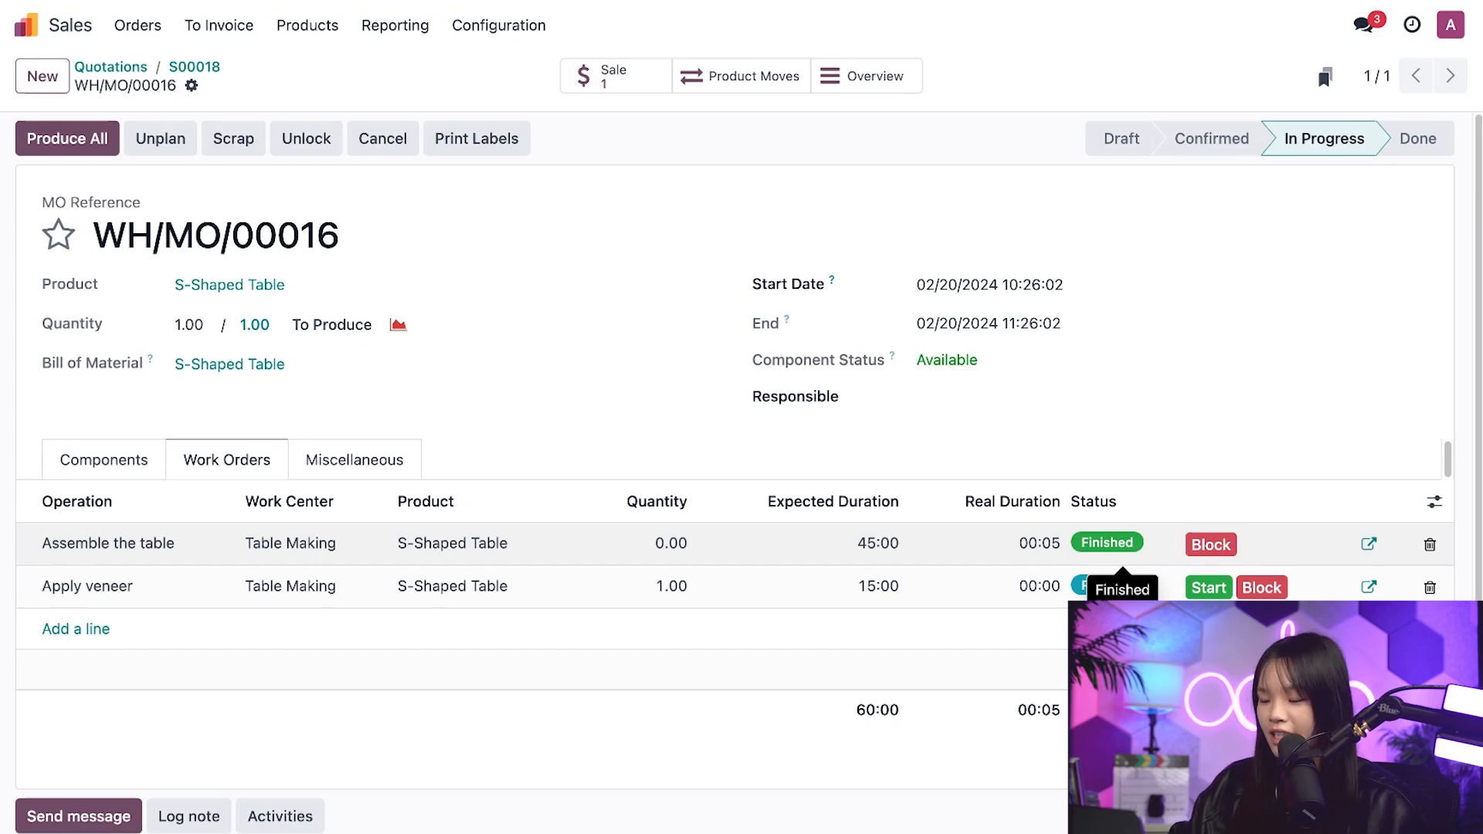
click(1209, 587)
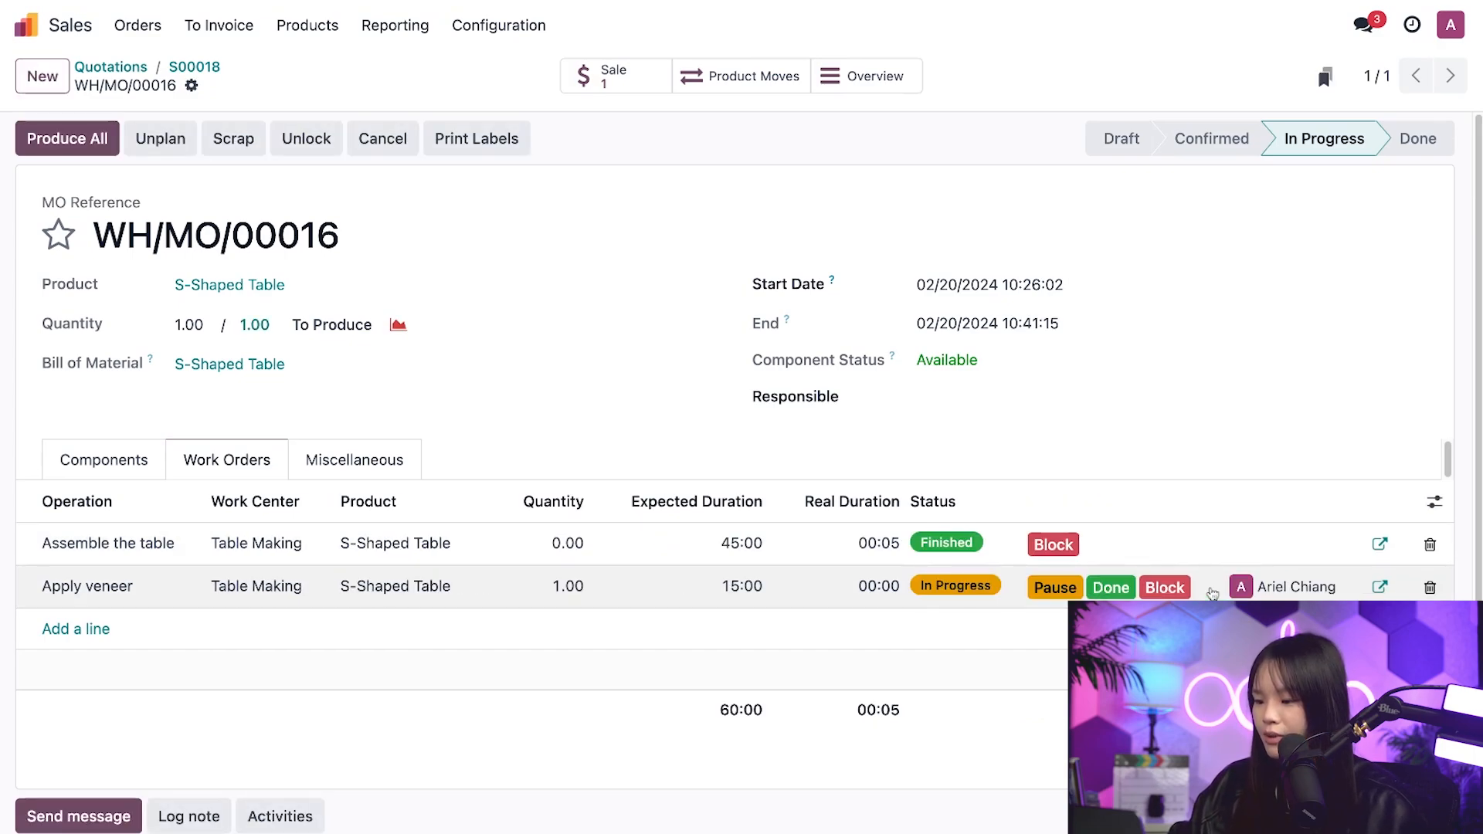
click(1102, 592)
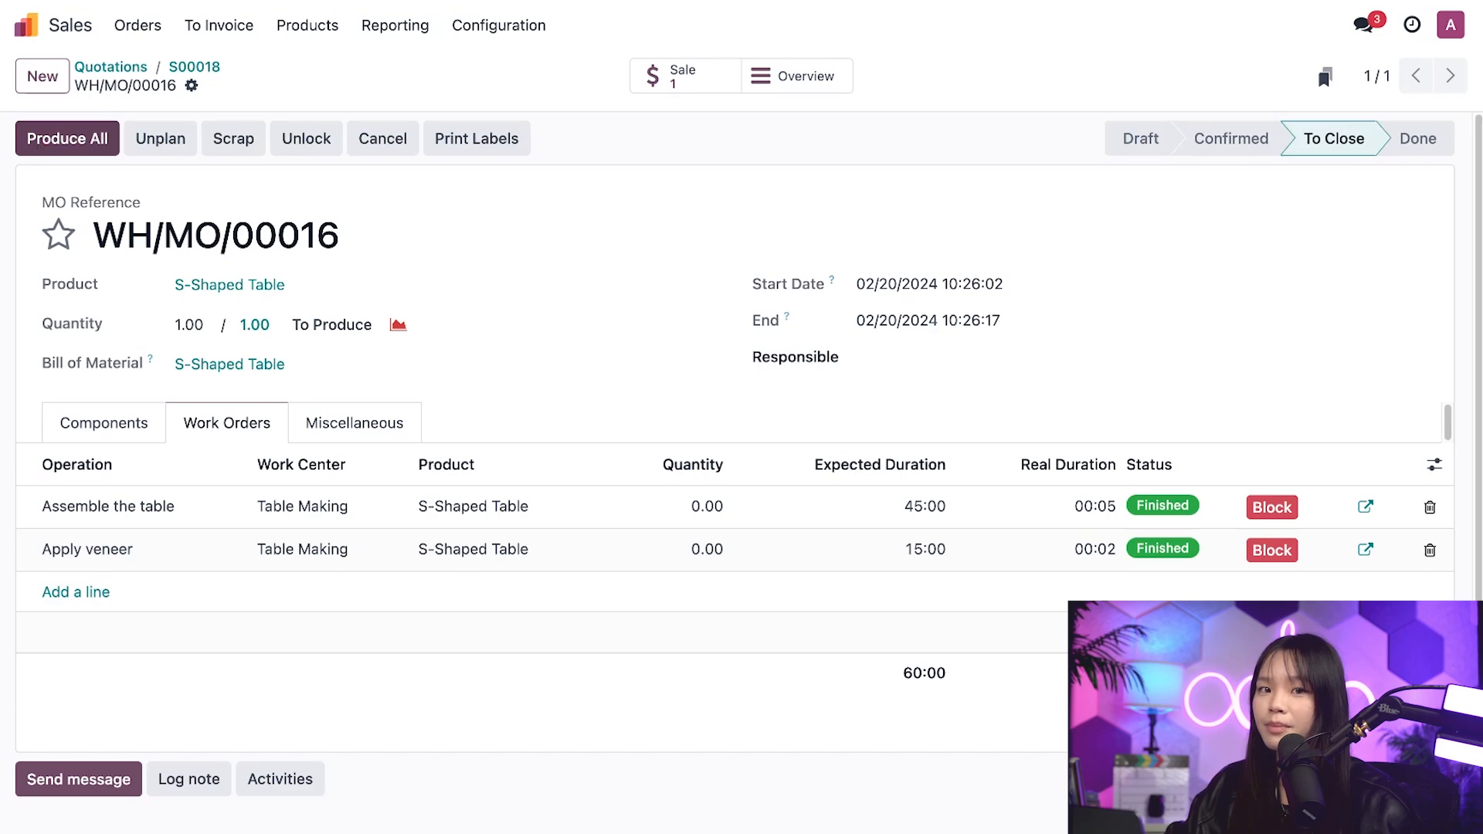
click(67, 138)
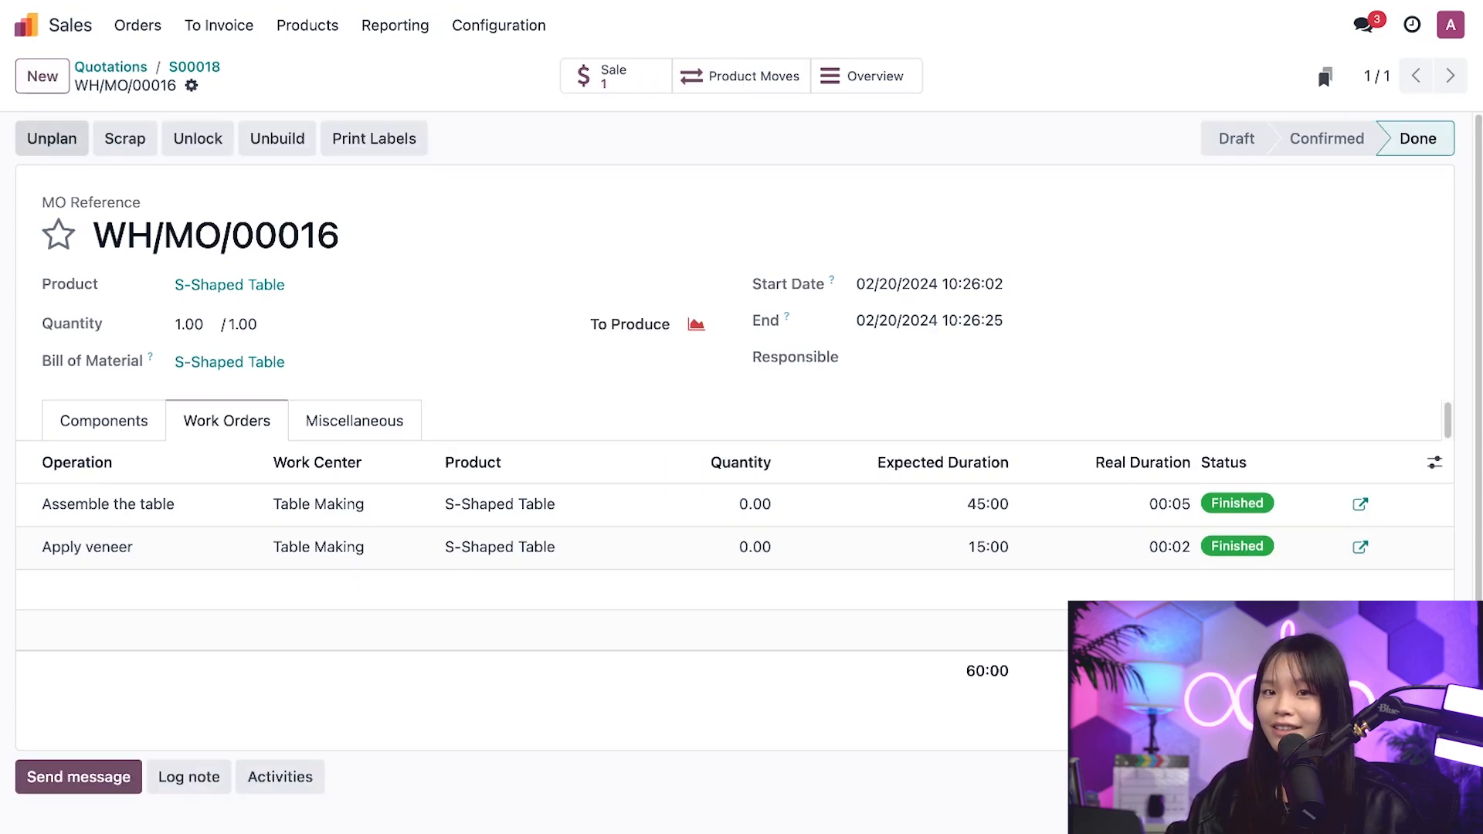
- Return to the linked sales order, check the table's reserved availability, and validate its delivery order
click(630, 83)
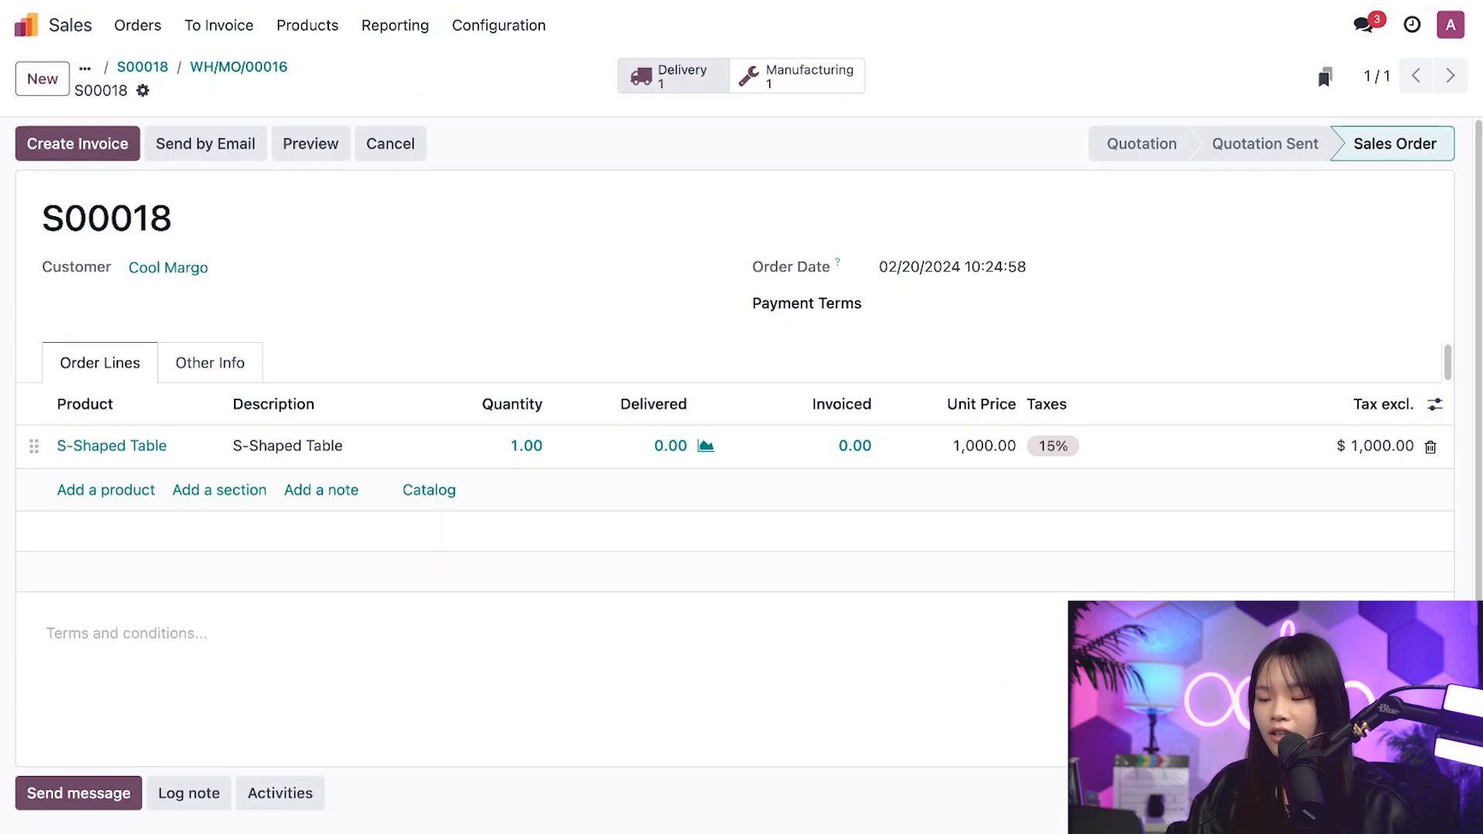
click(706, 445)
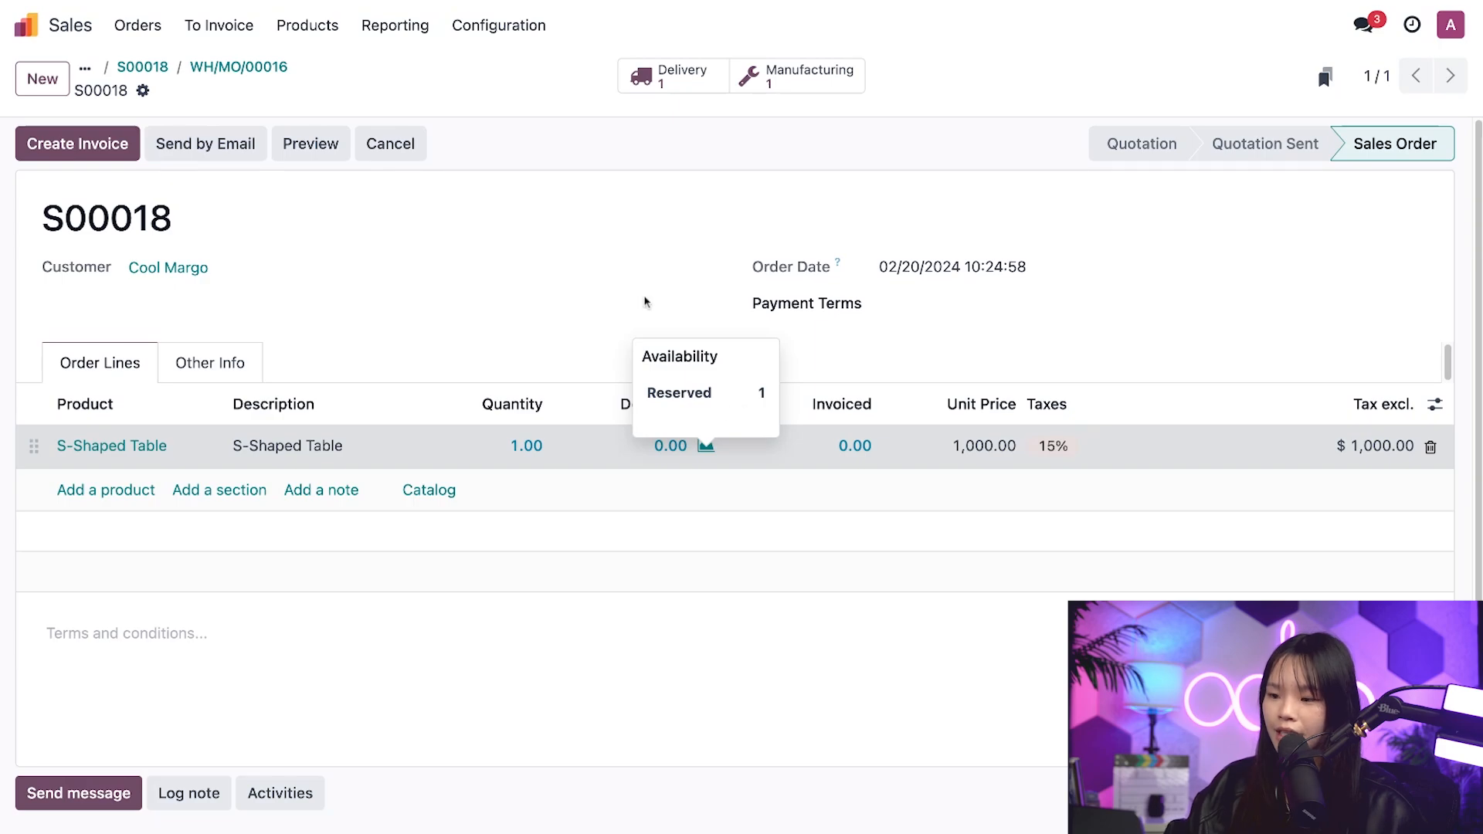
click(674, 88)
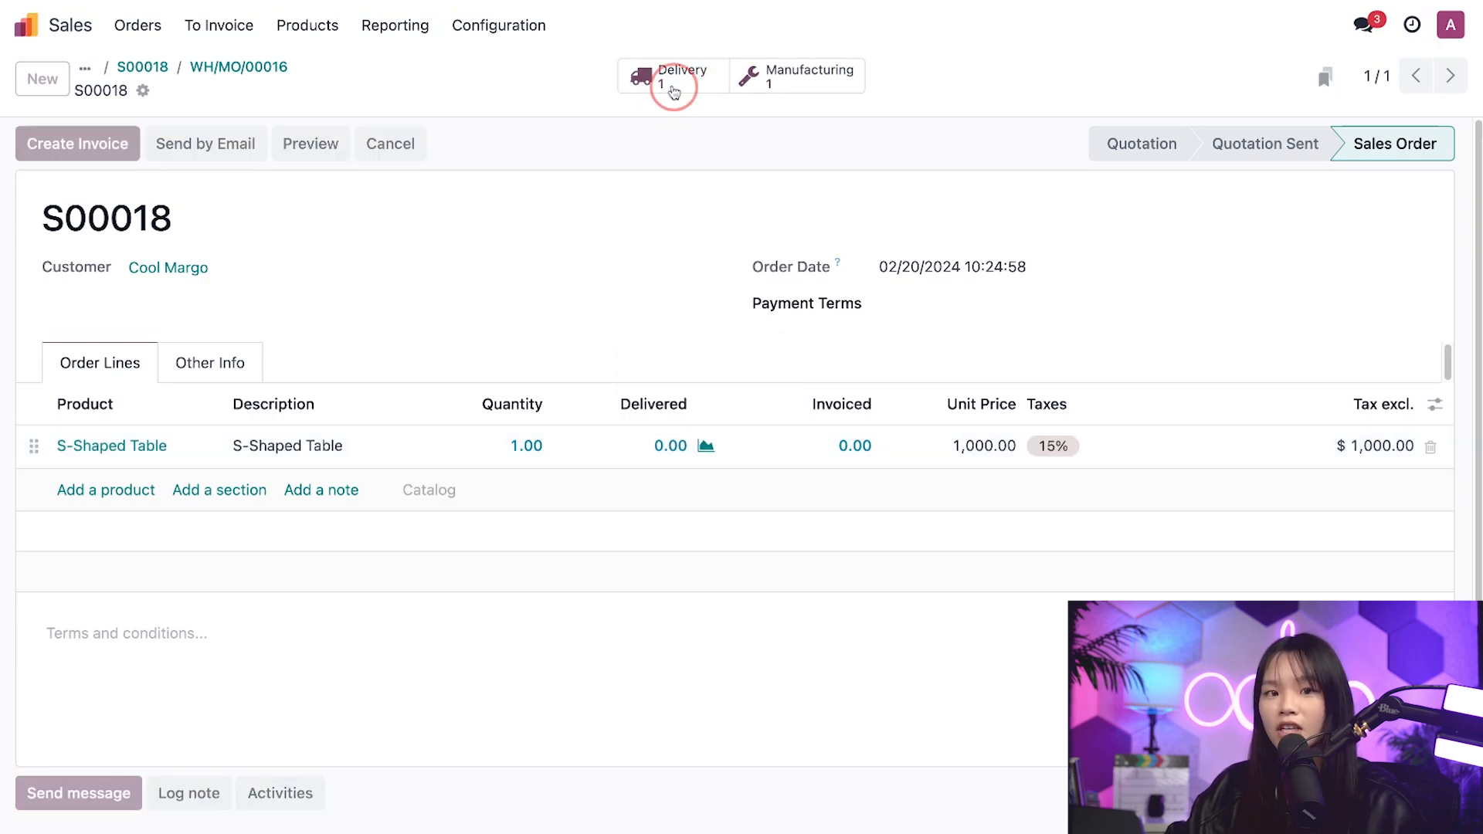
click(60, 147)
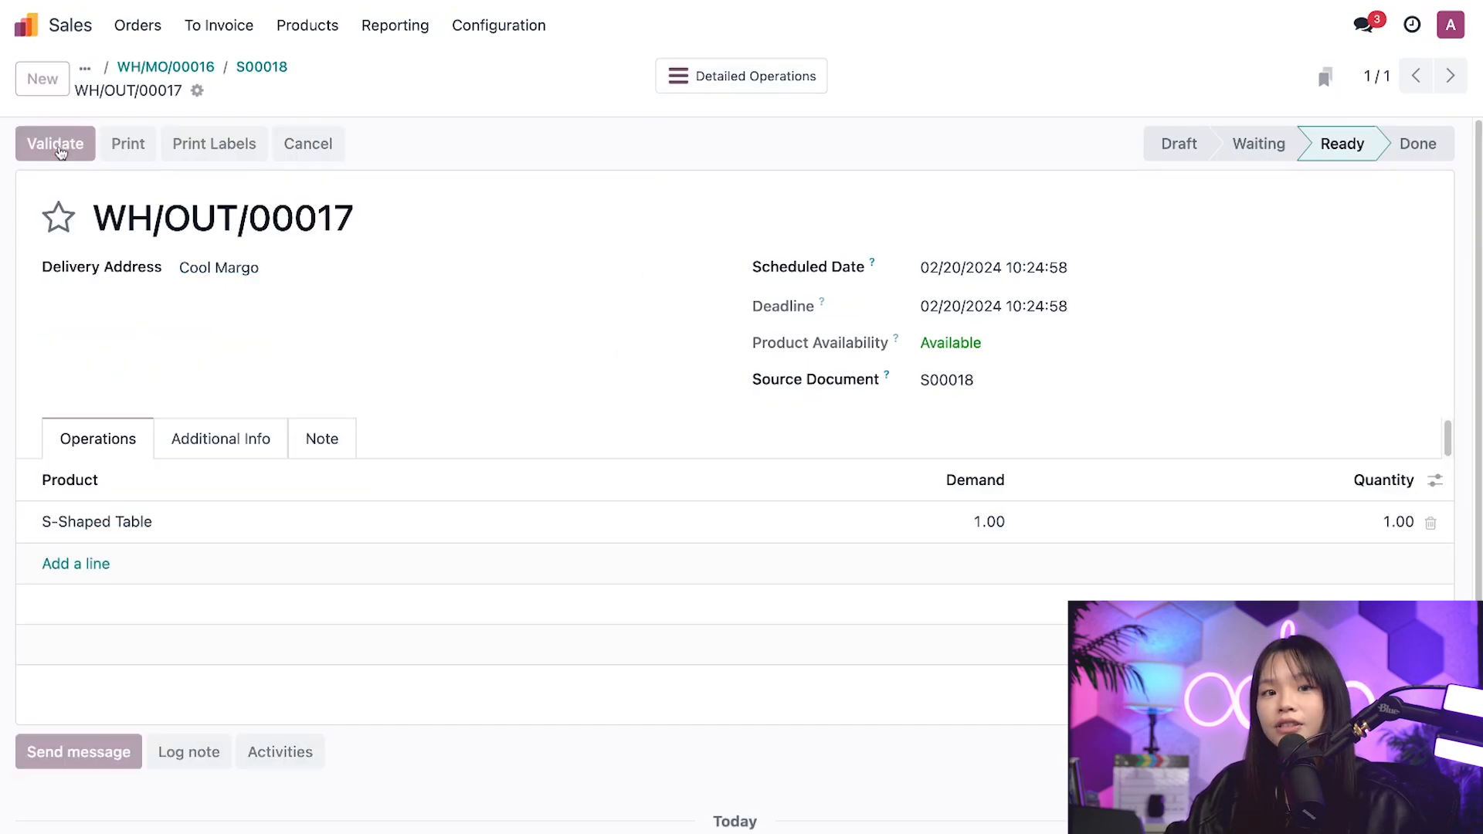